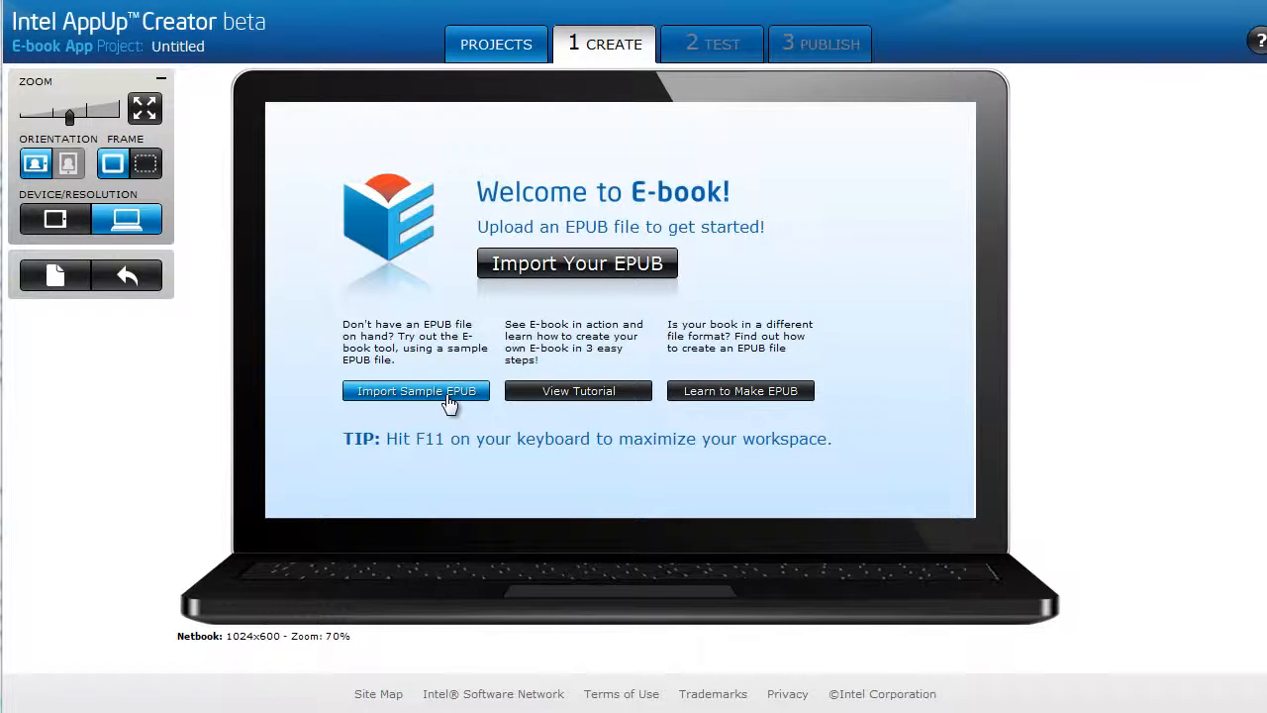
# Step: Import the sample EPUB and style the book with the purple theme, the pink theme and finally the green-and-orange theme
pyautogui.click(449, 398)
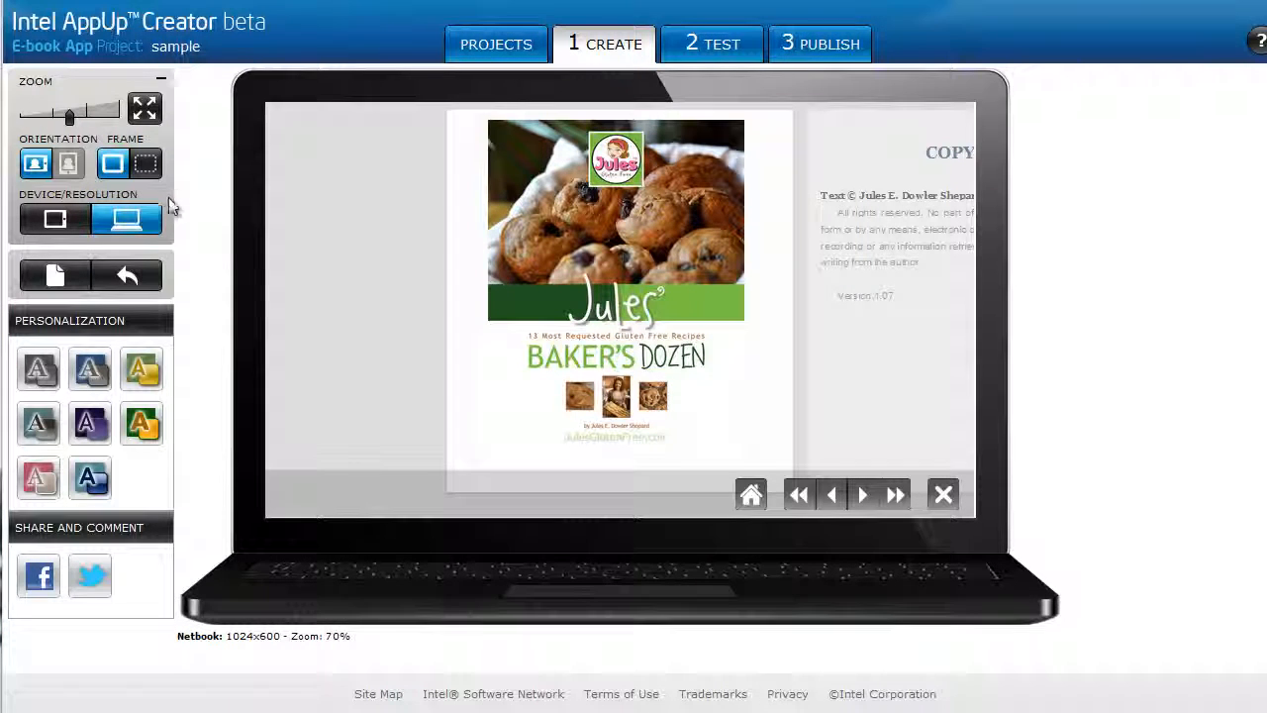
pyautogui.moveTo(89, 428); pyautogui.dragTo(346, 335)
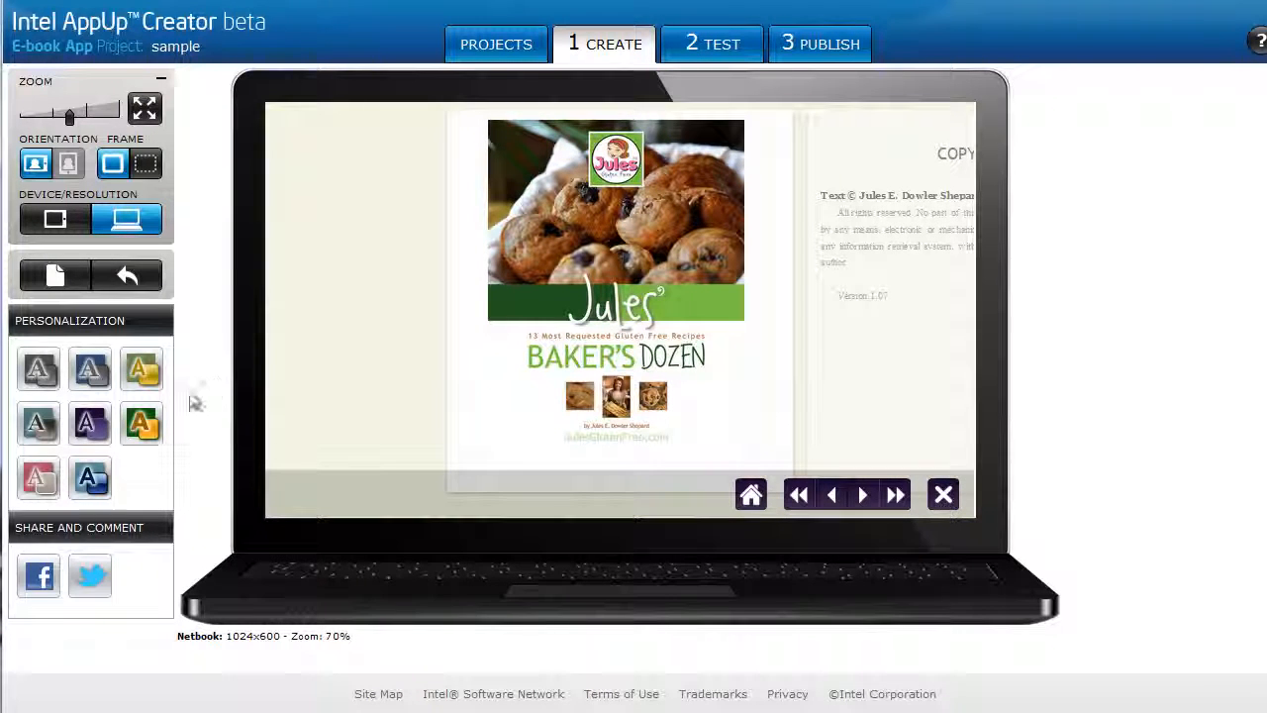
pyautogui.moveTo(49, 487); pyautogui.dragTo(366, 317)
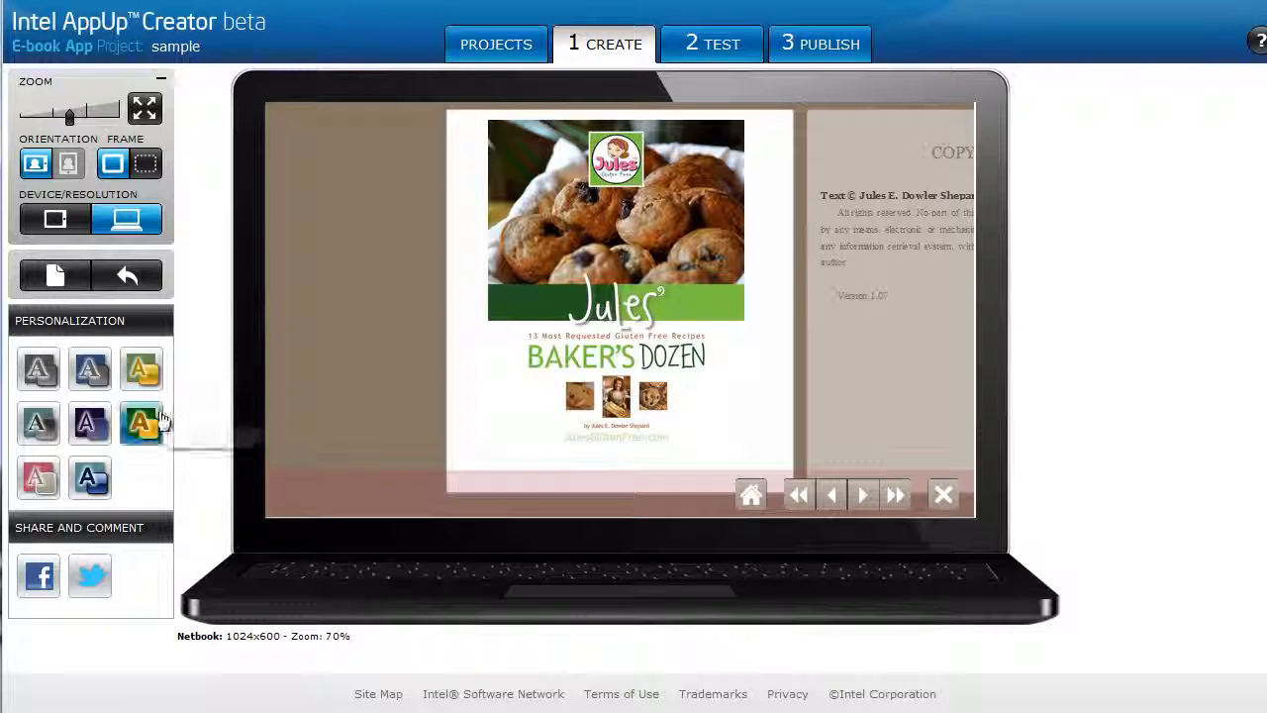
pyautogui.moveTo(143, 422); pyautogui.dragTo(345, 328)
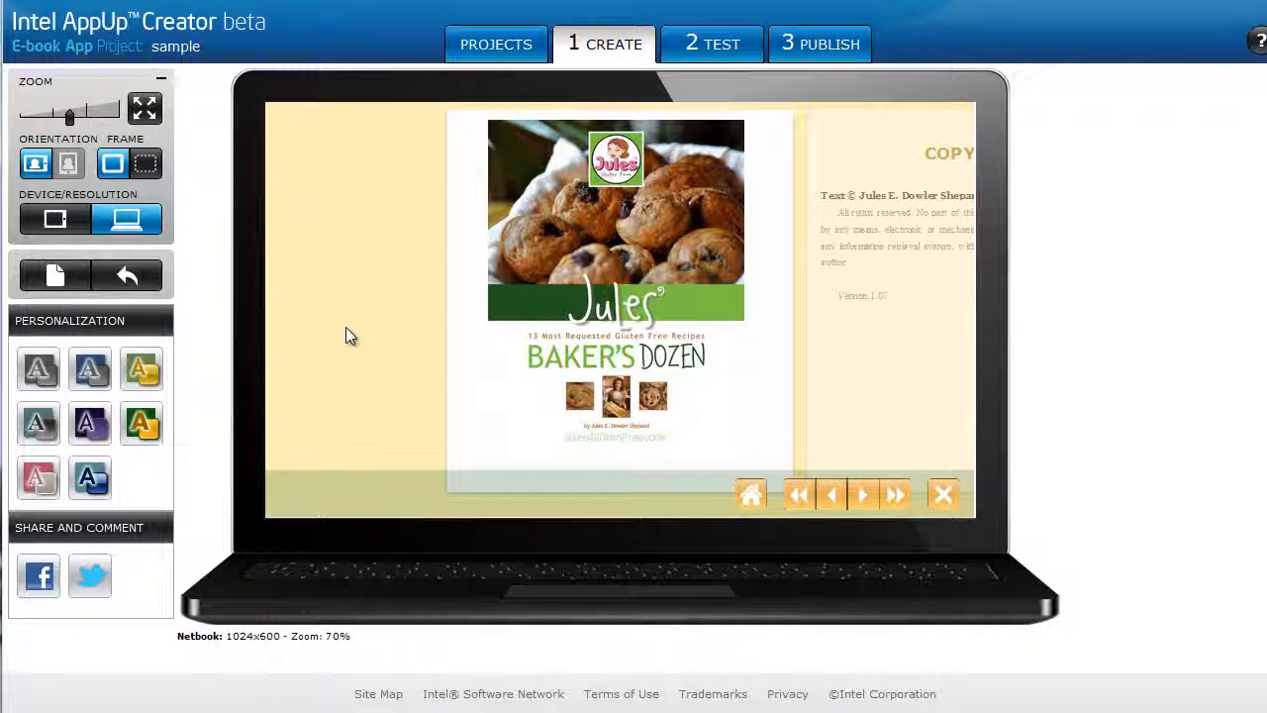
# Step: Page ahead to the Blueberry Muffins recipe and add the Facebook and Twitter sharing buttons to the book's navigation bar
pyautogui.click(862, 498)
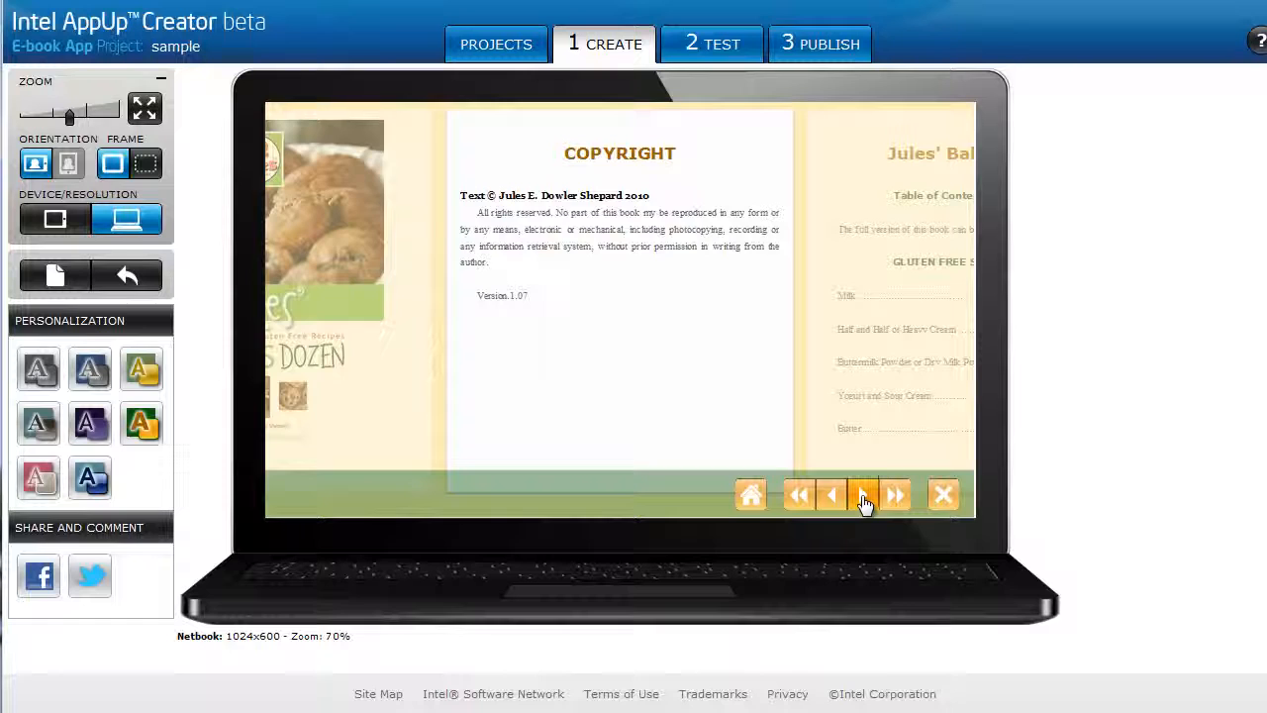
pyautogui.click(864, 503)
pyautogui.click(864, 502)
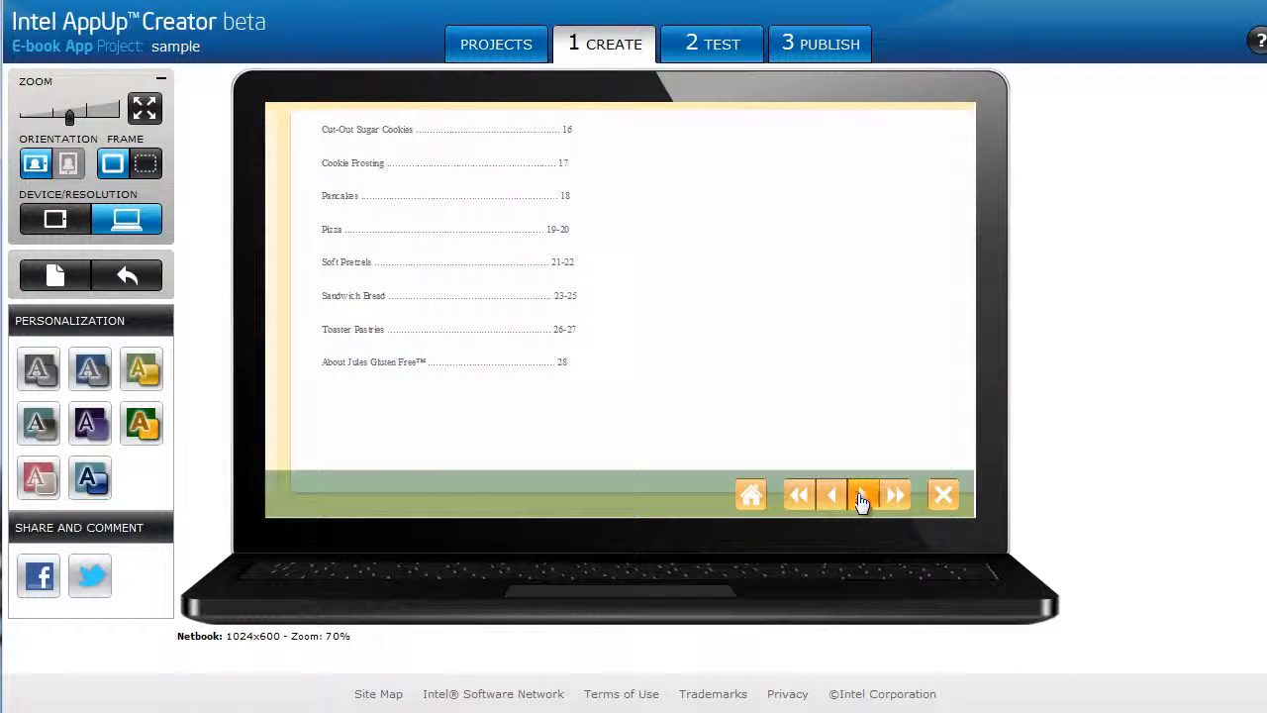
pyautogui.click(861, 501)
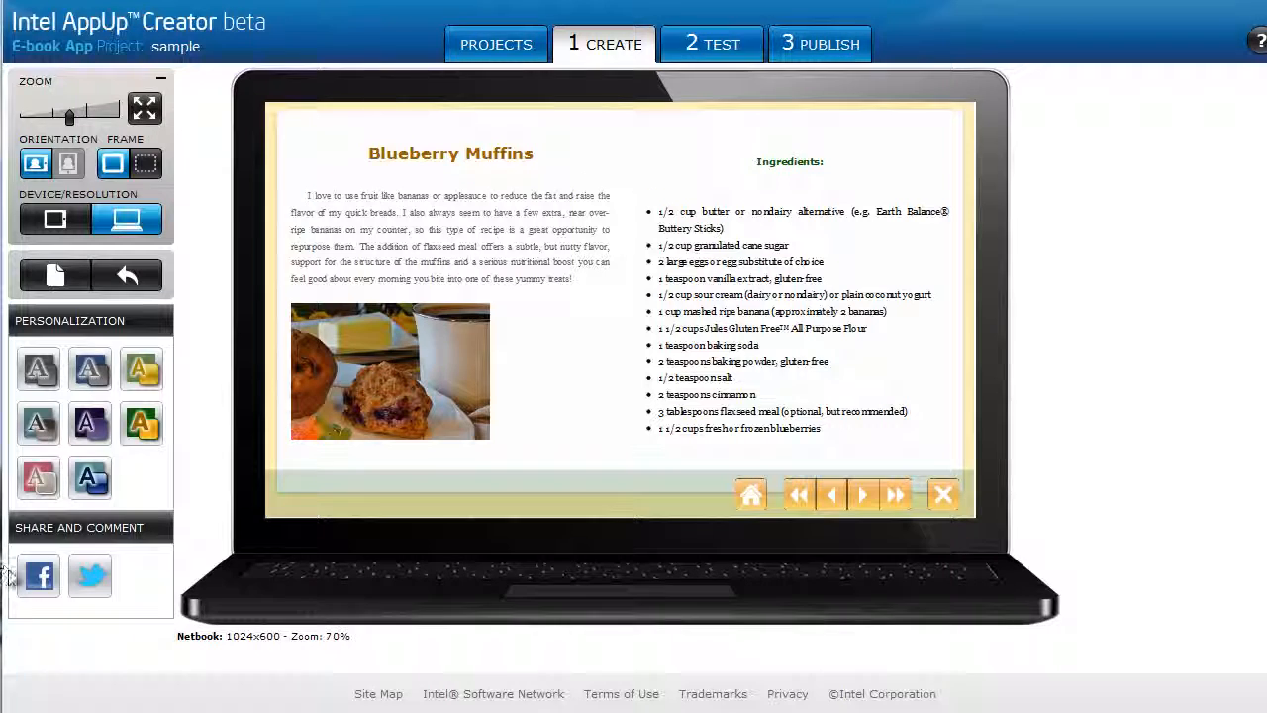
pyautogui.moveTo(39, 576); pyautogui.dragTo(260, 473)
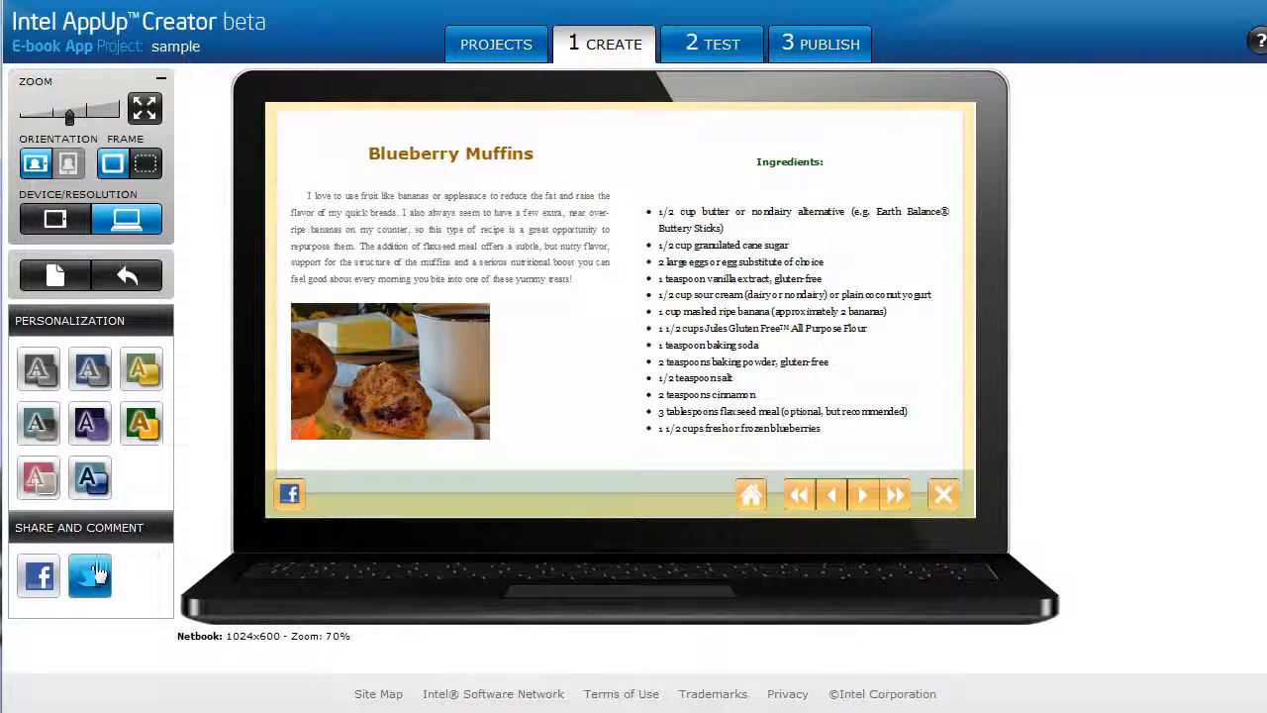
pyautogui.moveTo(97, 572); pyautogui.dragTo(304, 492)
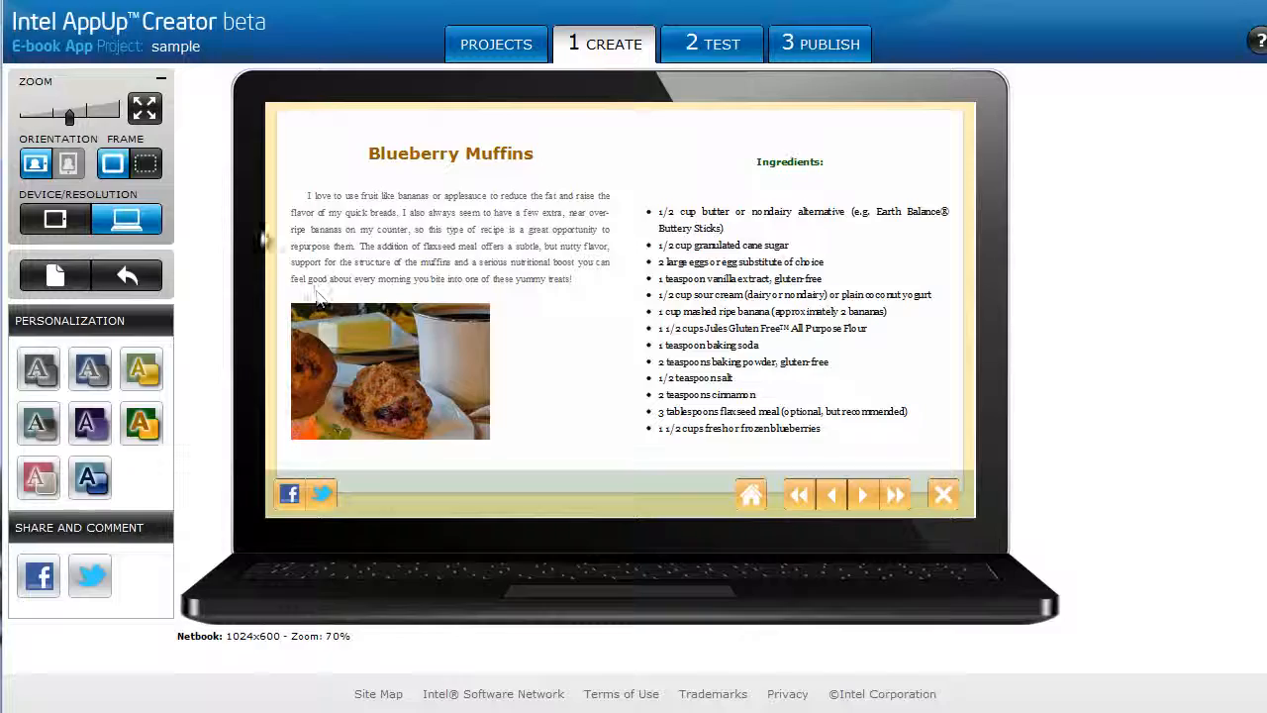
# Step: Preview the book without the device frame, enlarge it to 100% zoom, and show the netbook frame again
pyautogui.moveTo(70, 117)
pyautogui.mouseDown()
pyautogui.moveTo(116, 119)
pyautogui.moveTo(67, 119)
pyautogui.mouseUp()
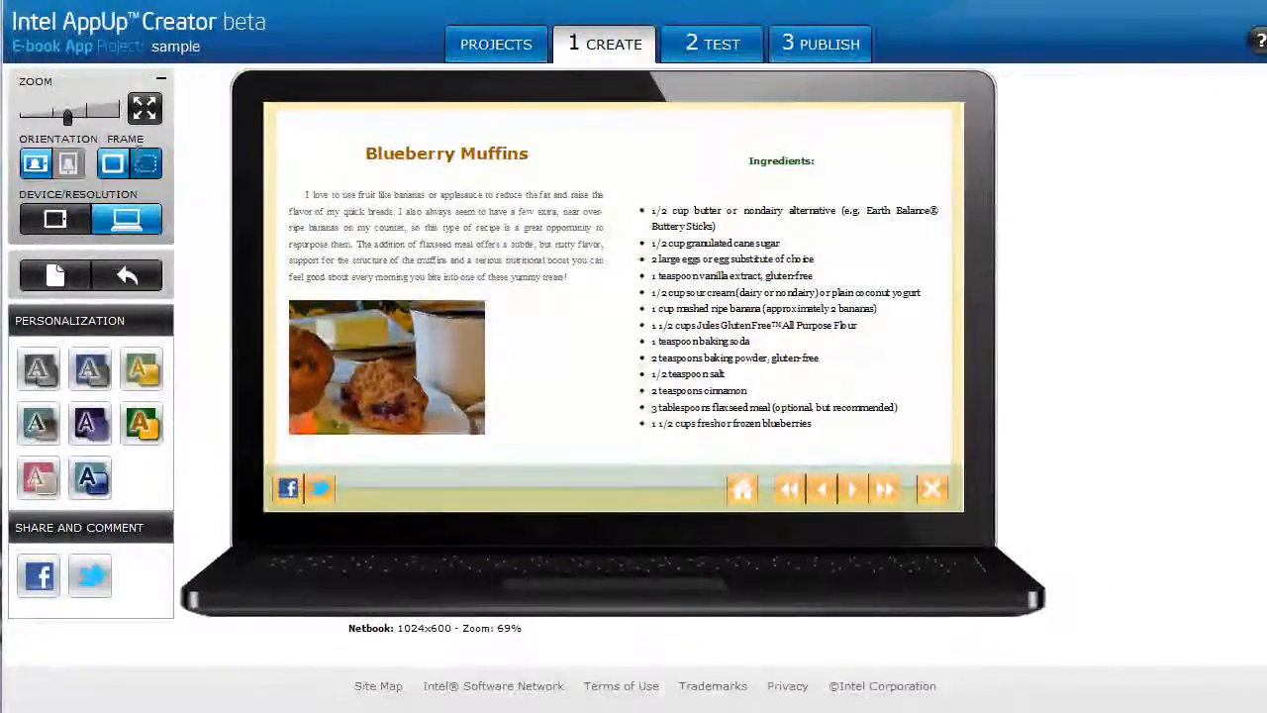
pyautogui.click(143, 163)
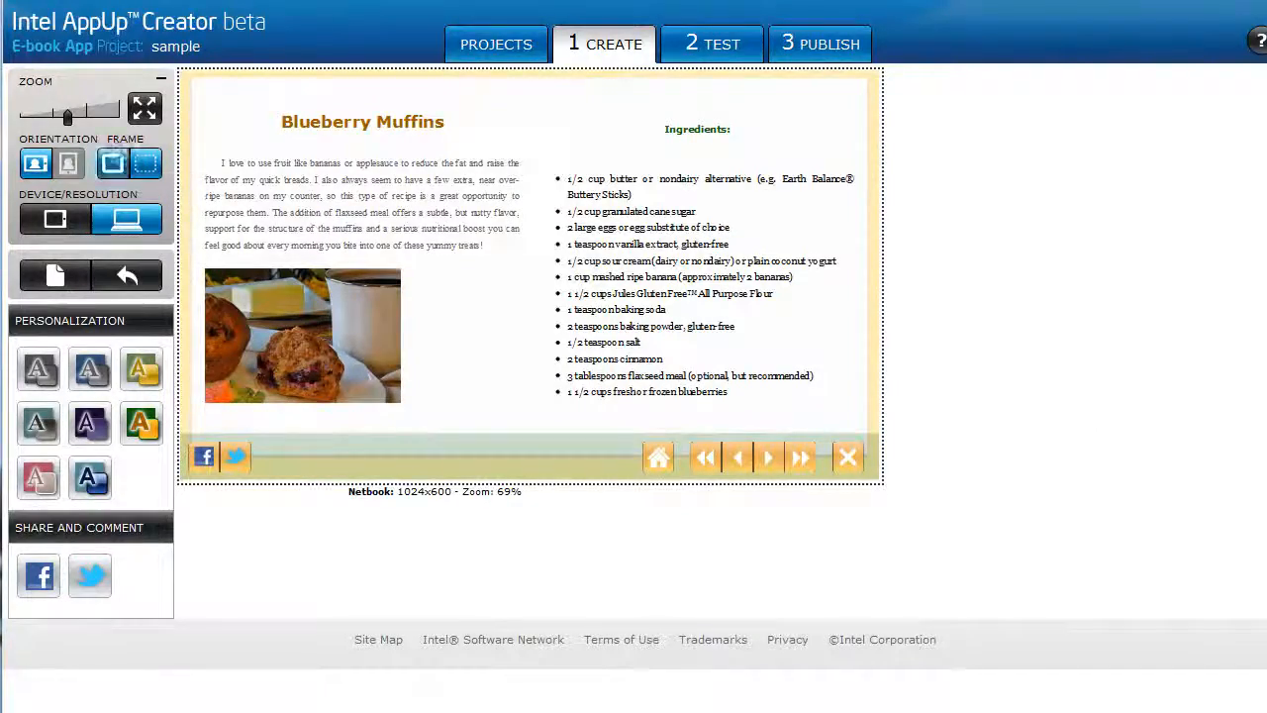
pyautogui.moveTo(70, 127); pyautogui.dragTo(126, 133)
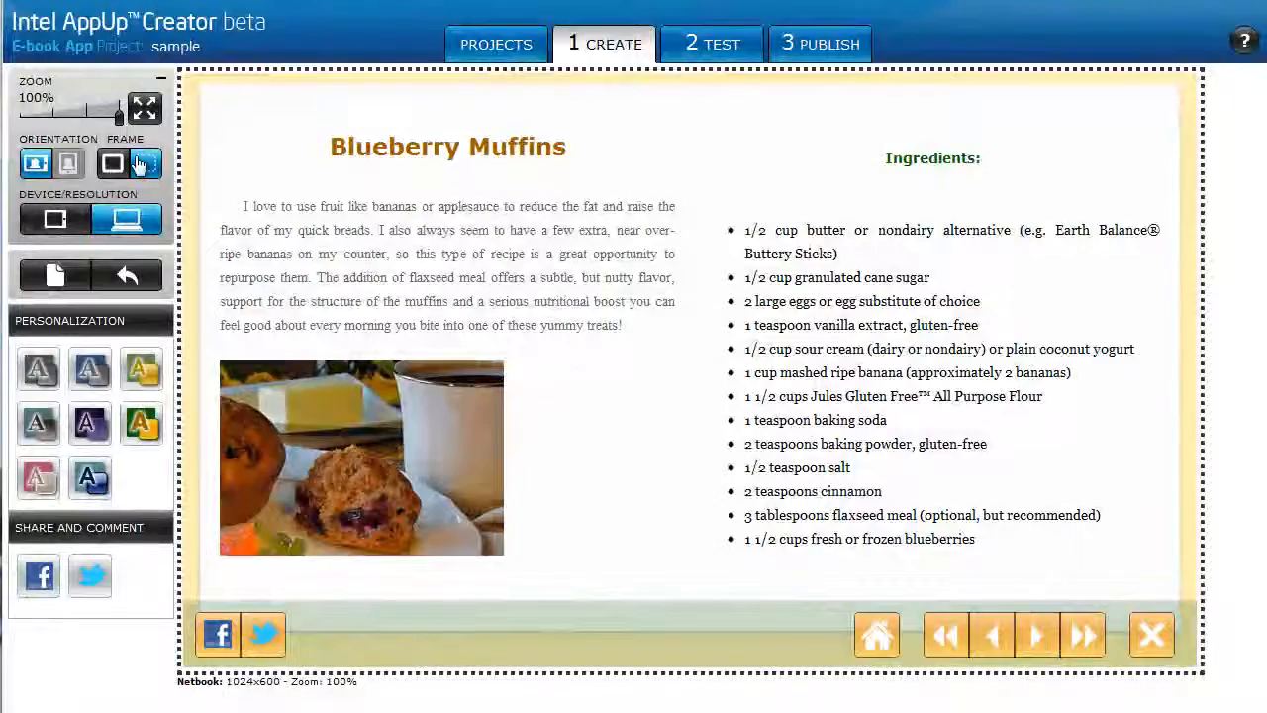
pyautogui.click(120, 168)
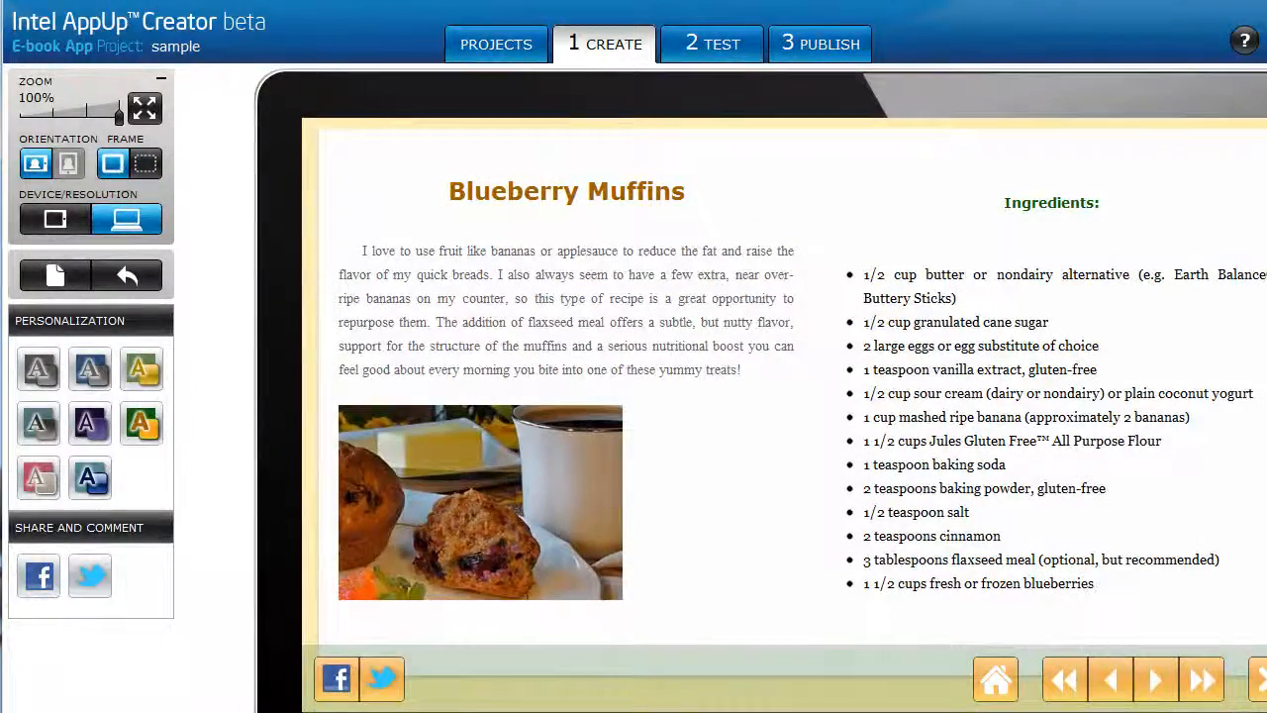
# Step: Preview the book on a 1024x600 tablet in portrait orientation, zoomed out to 55%
pyautogui.click(56, 220)
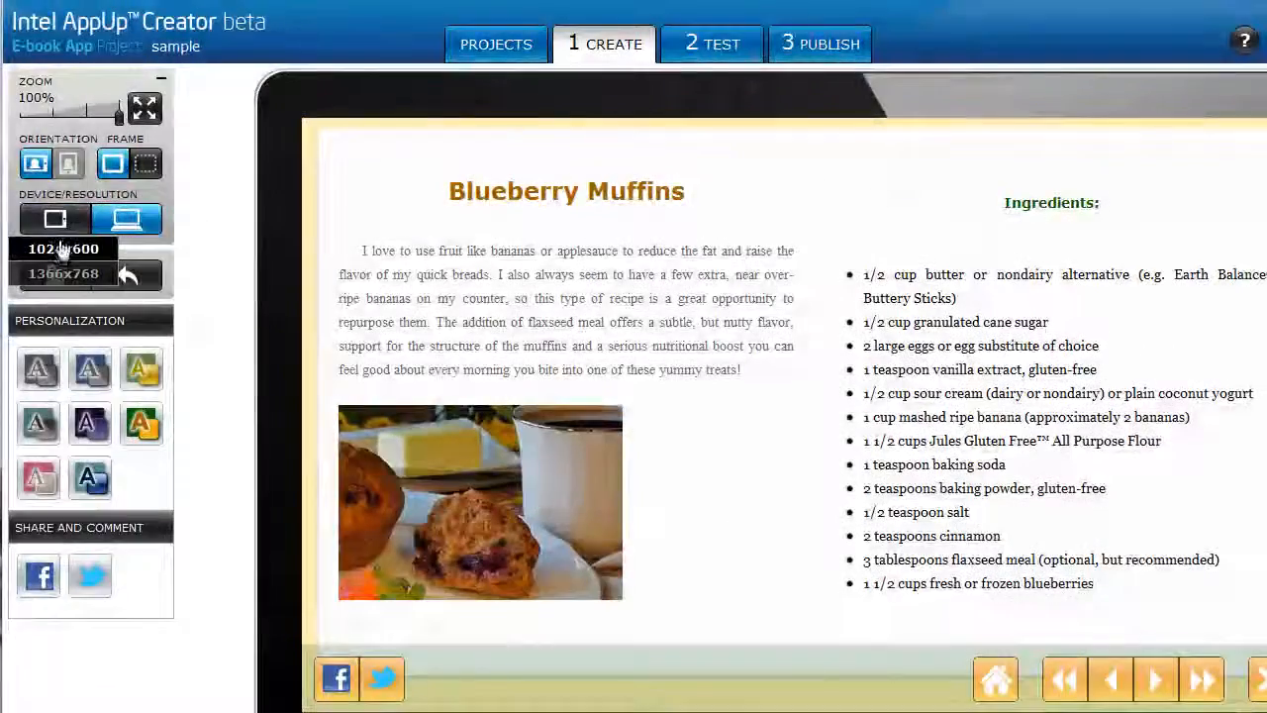
pyautogui.click(56, 247)
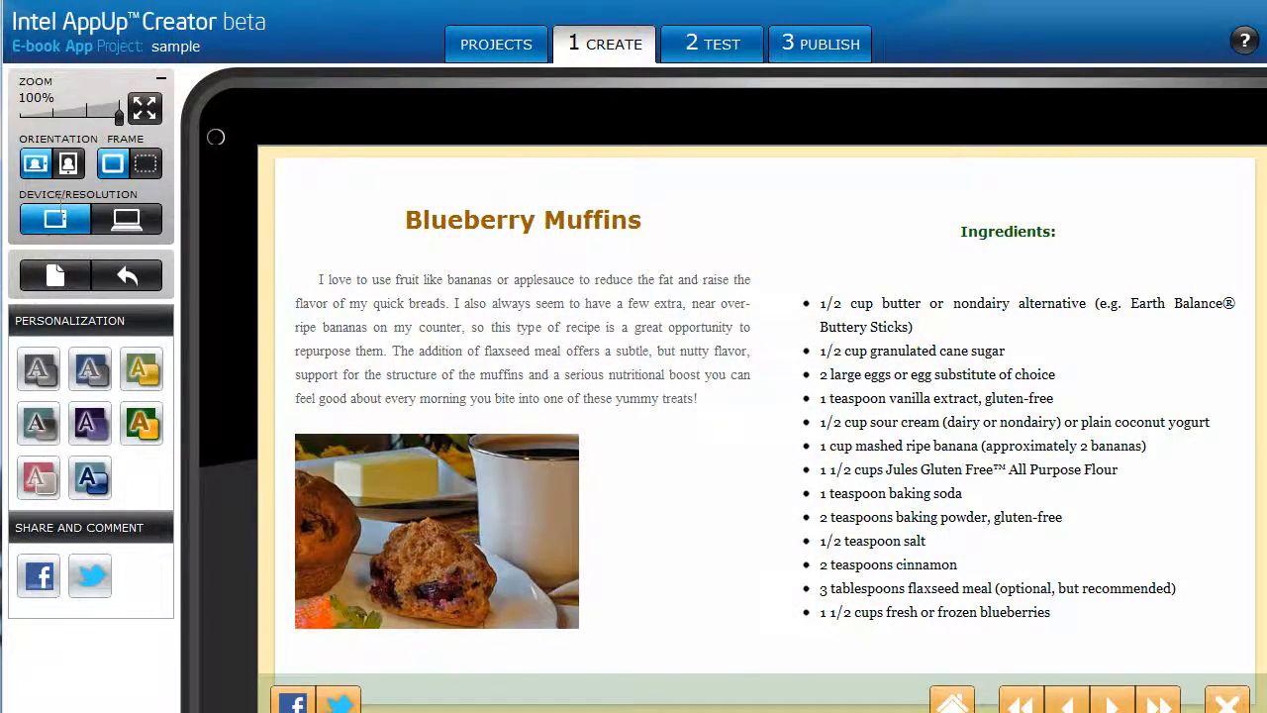
pyautogui.moveTo(119, 116); pyautogui.dragTo(69, 118)
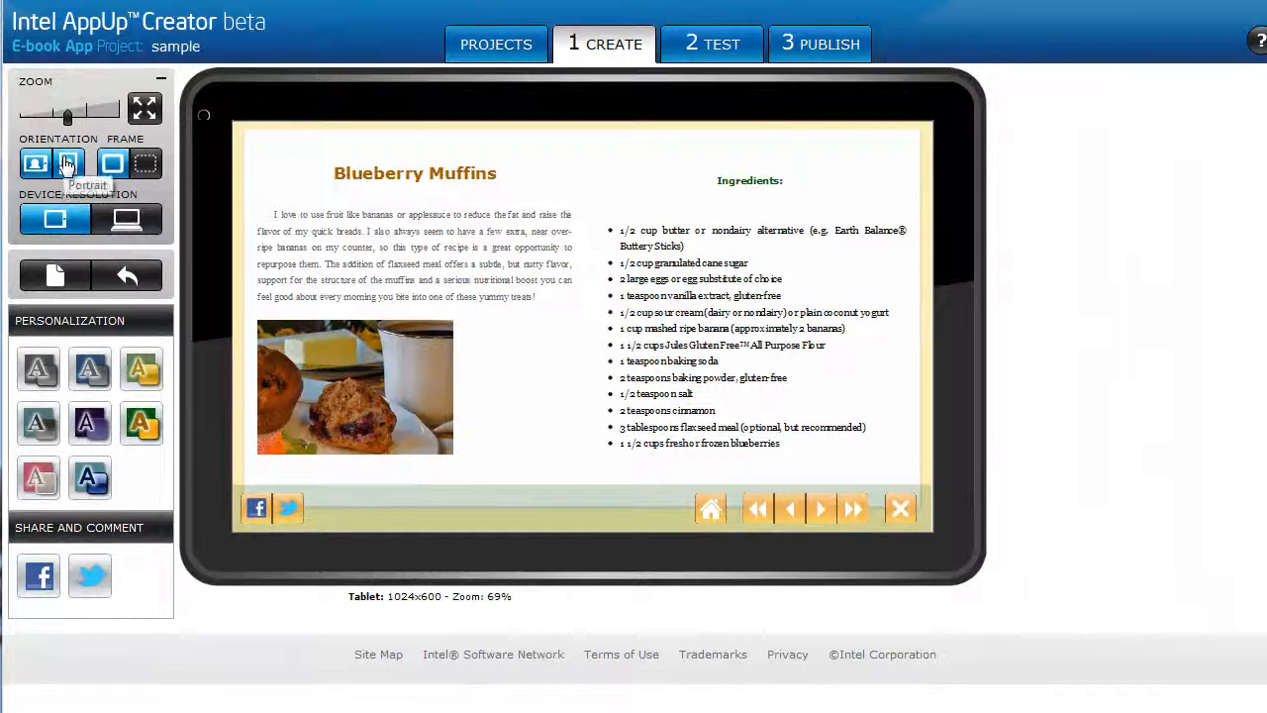
pyautogui.click(67, 165)
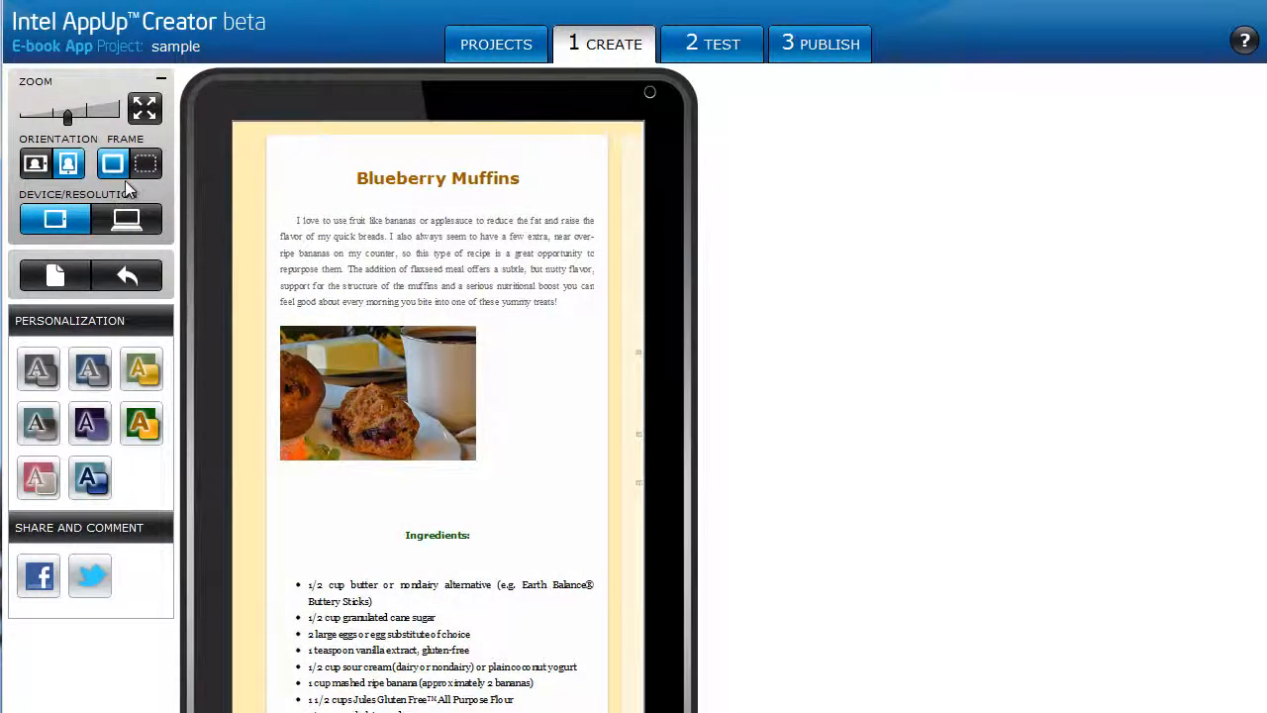
pyautogui.moveTo(66, 129)
pyautogui.moveTo(66, 126); pyautogui.dragTo(44, 127)
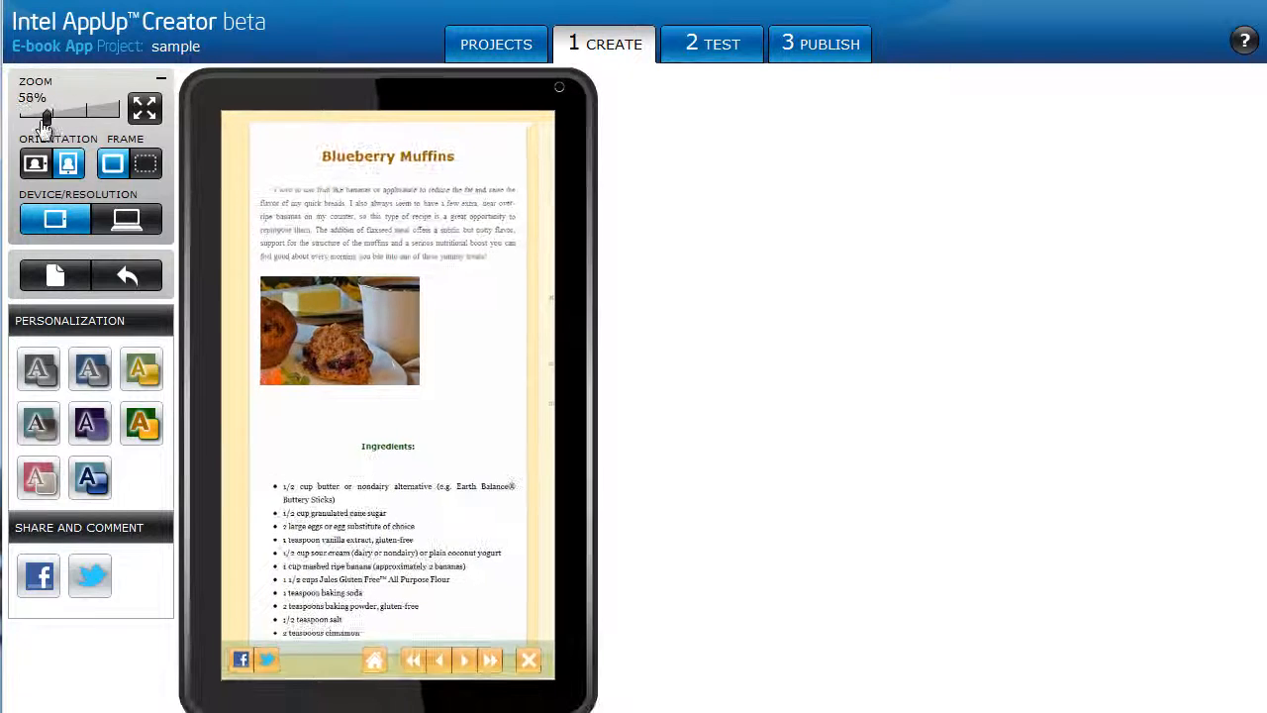
# Step: Preview the book full screen on the tablet in landscape orientation at 76% zoom, and return to the editing page
pyautogui.click(145, 111)
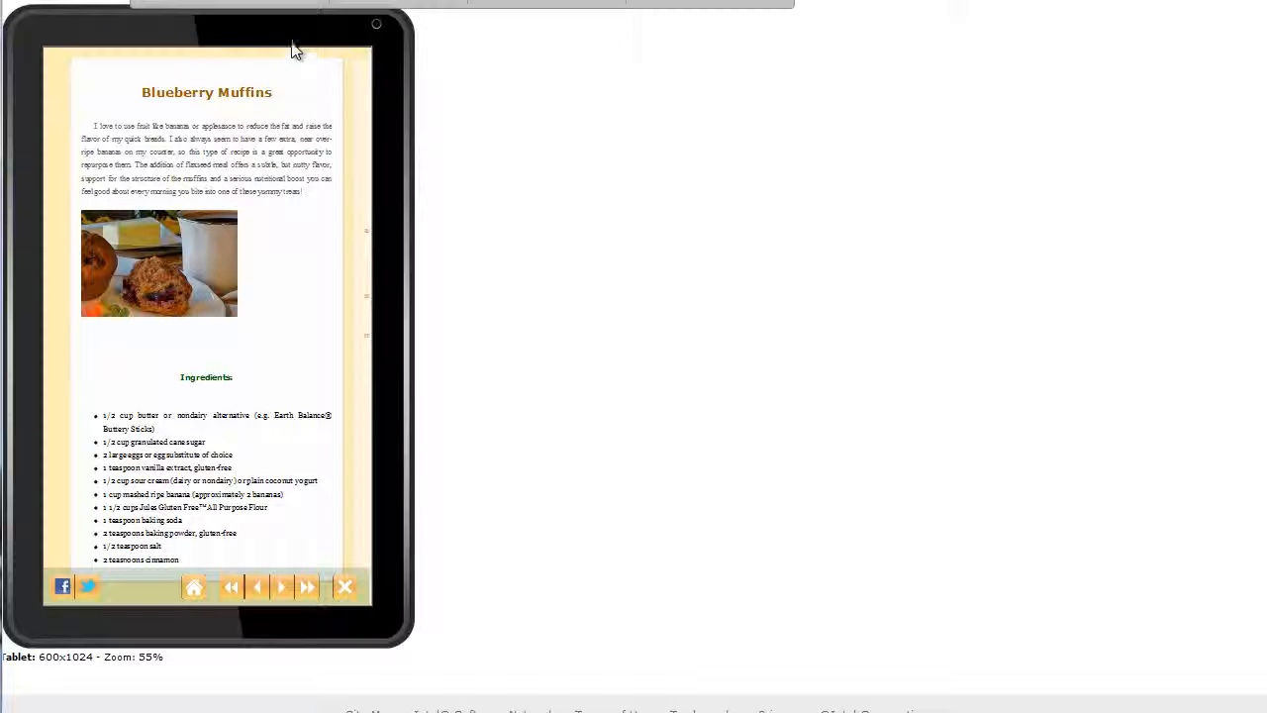
pyautogui.moveTo(376, 45); pyautogui.dragTo(386, 44)
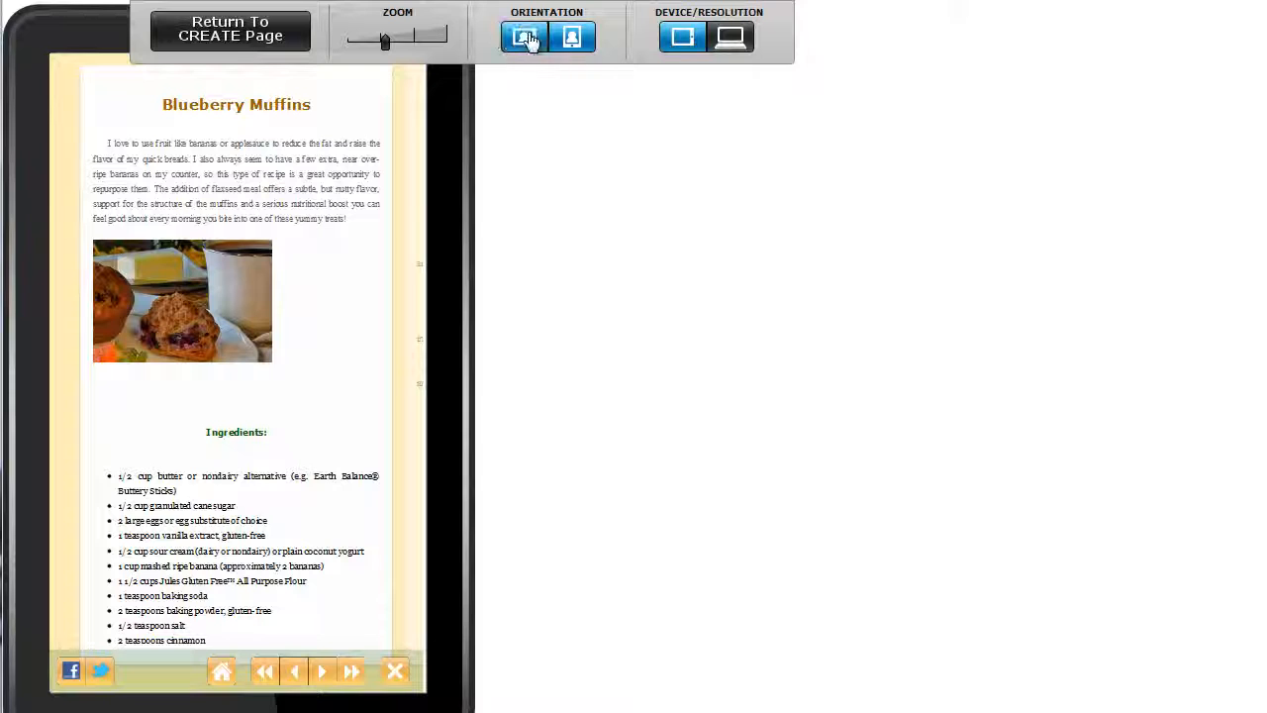
pyautogui.click(529, 40)
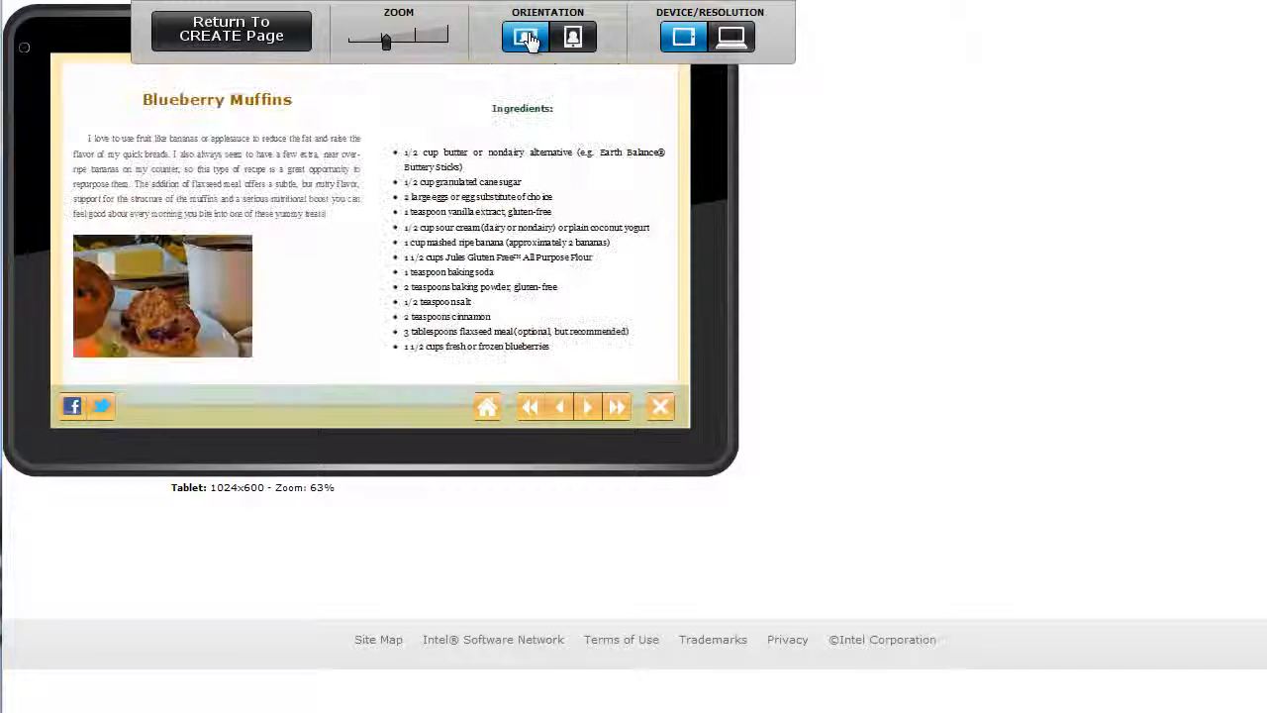
pyautogui.moveTo(386, 44); pyautogui.dragTo(403, 49)
pyautogui.click(249, 42)
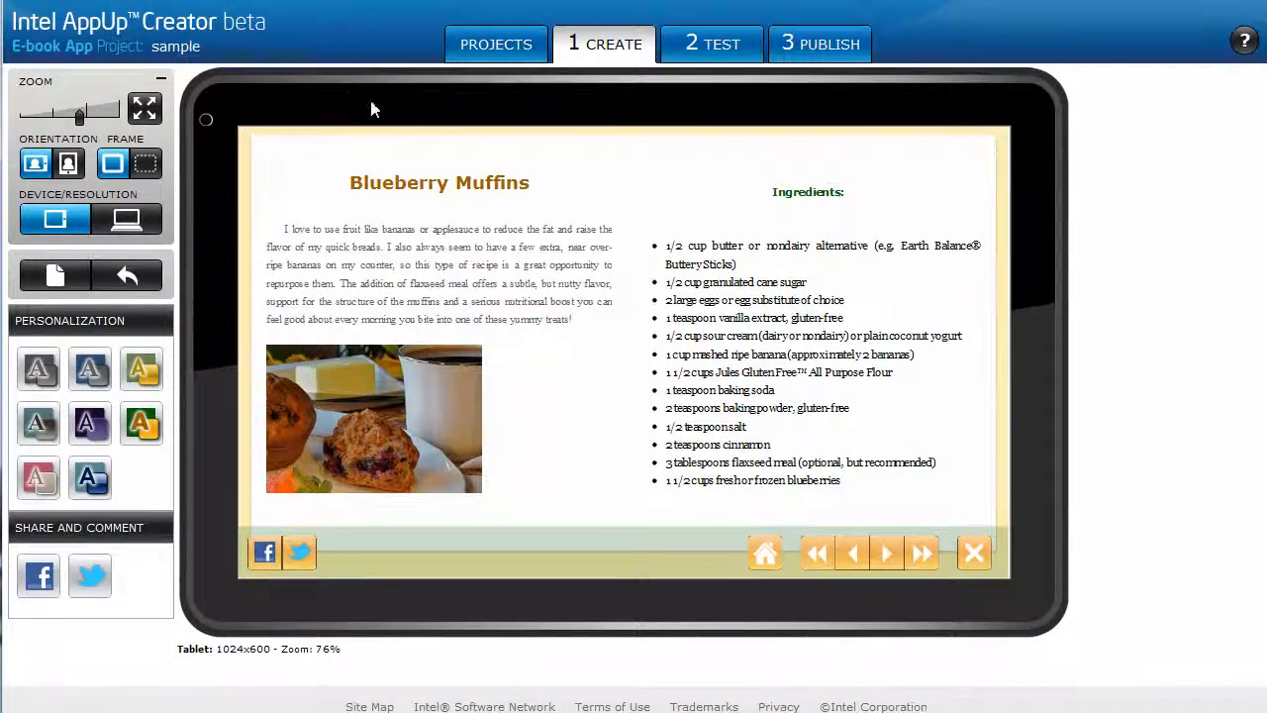
# Step: Create a test package of the e-book app and download its Microsoft Windows version
pyautogui.click(720, 49)
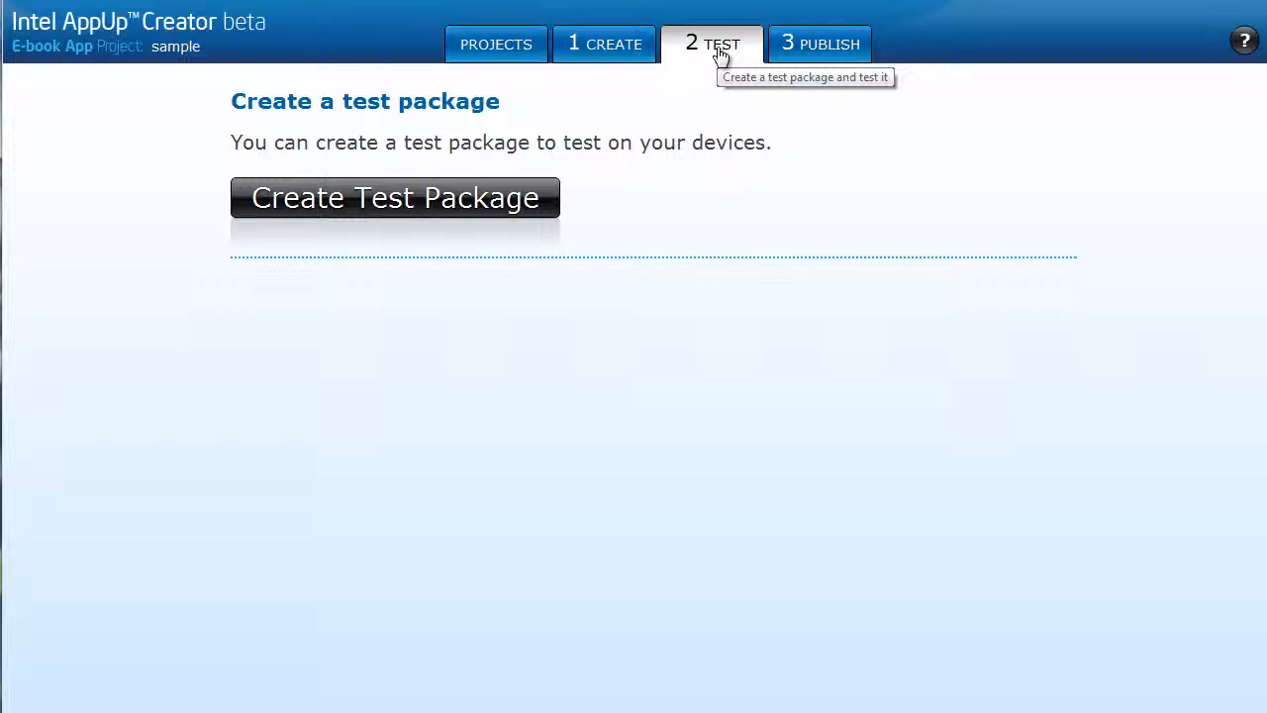
pyautogui.click(467, 198)
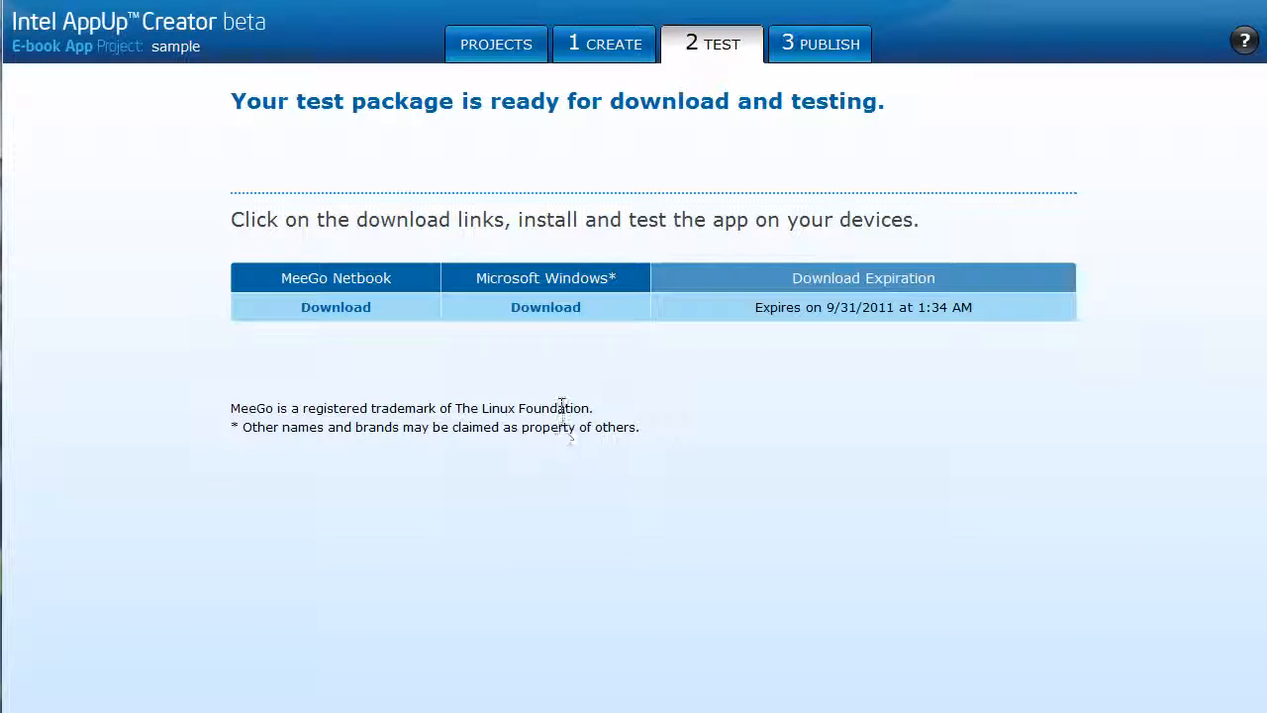
pyautogui.click(545, 307)
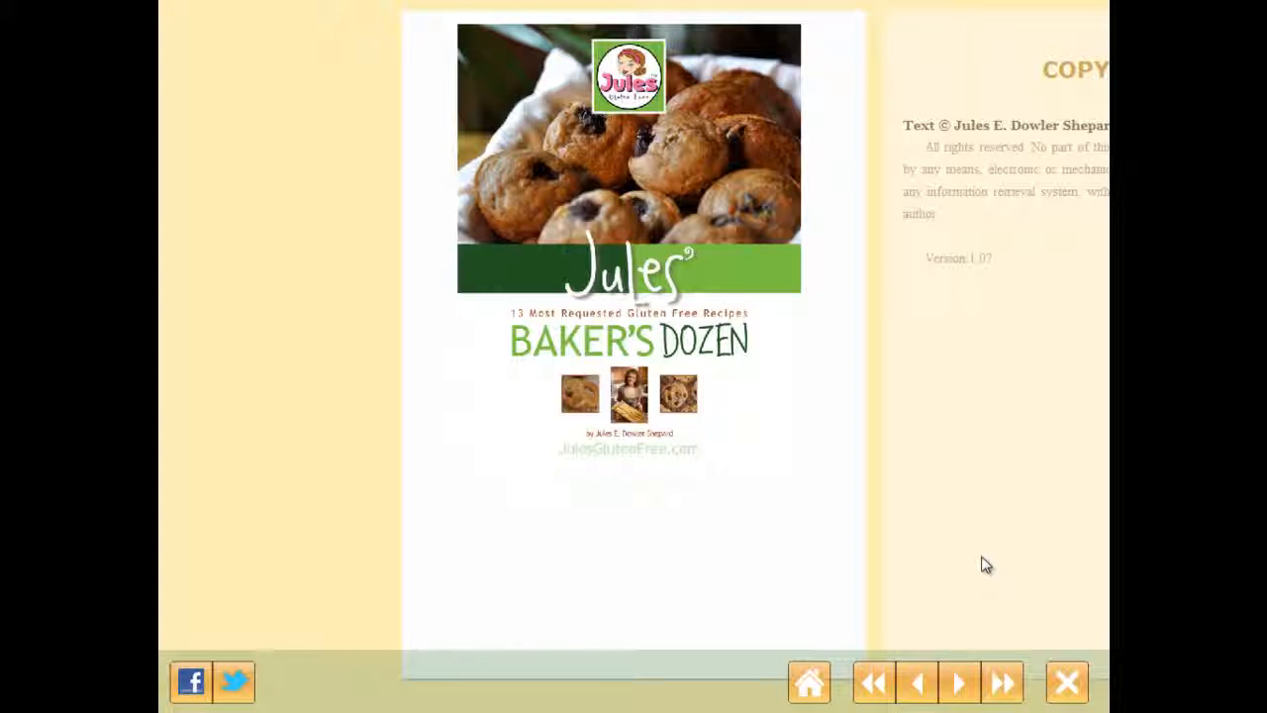
# Step: Page to the Blueberry Muffins recipe in the test app and share its link on Facebook with the comment "Jule's Baker's Dozen recipe book rocks!"
pyautogui.click(955, 681)
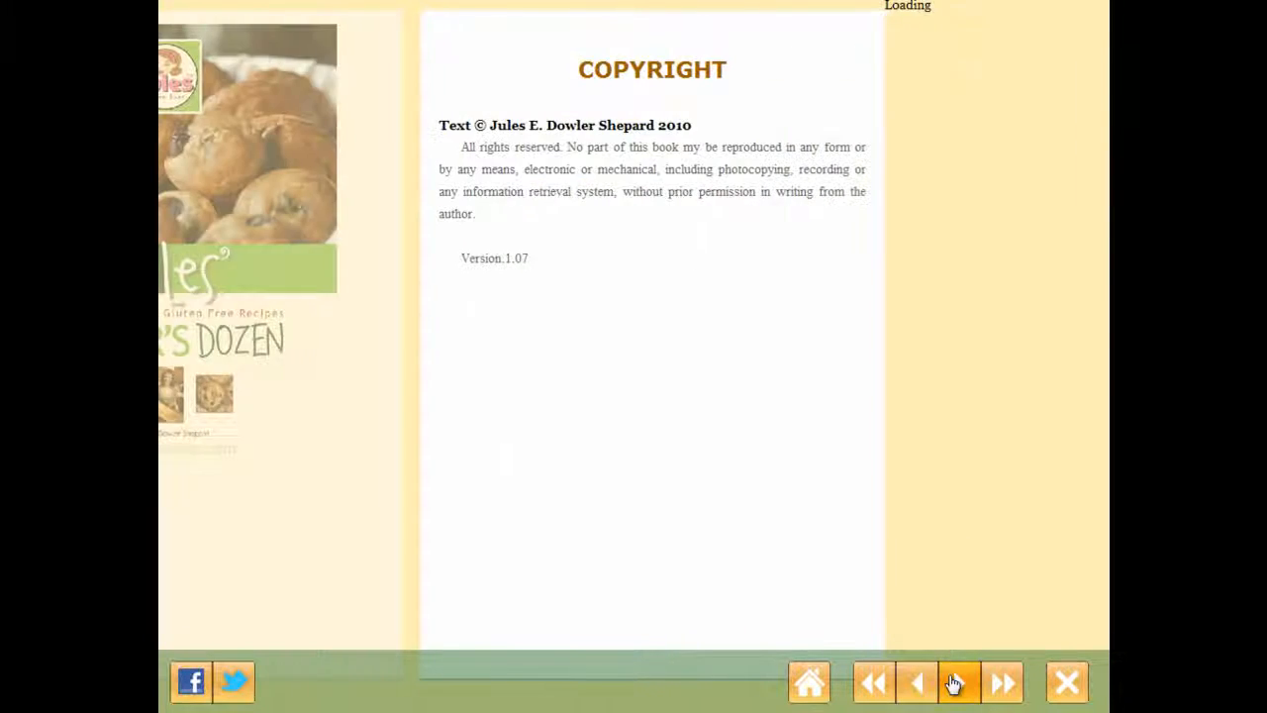
pyautogui.click(956, 681)
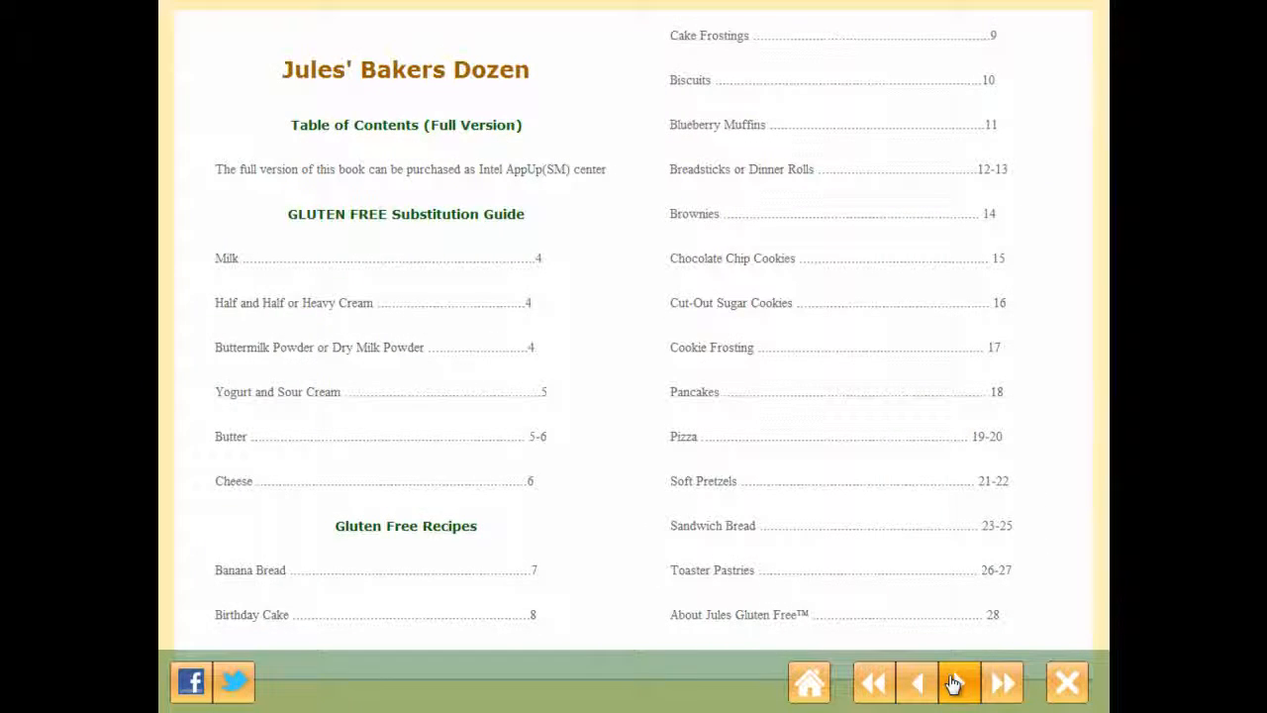
pyautogui.click(956, 681)
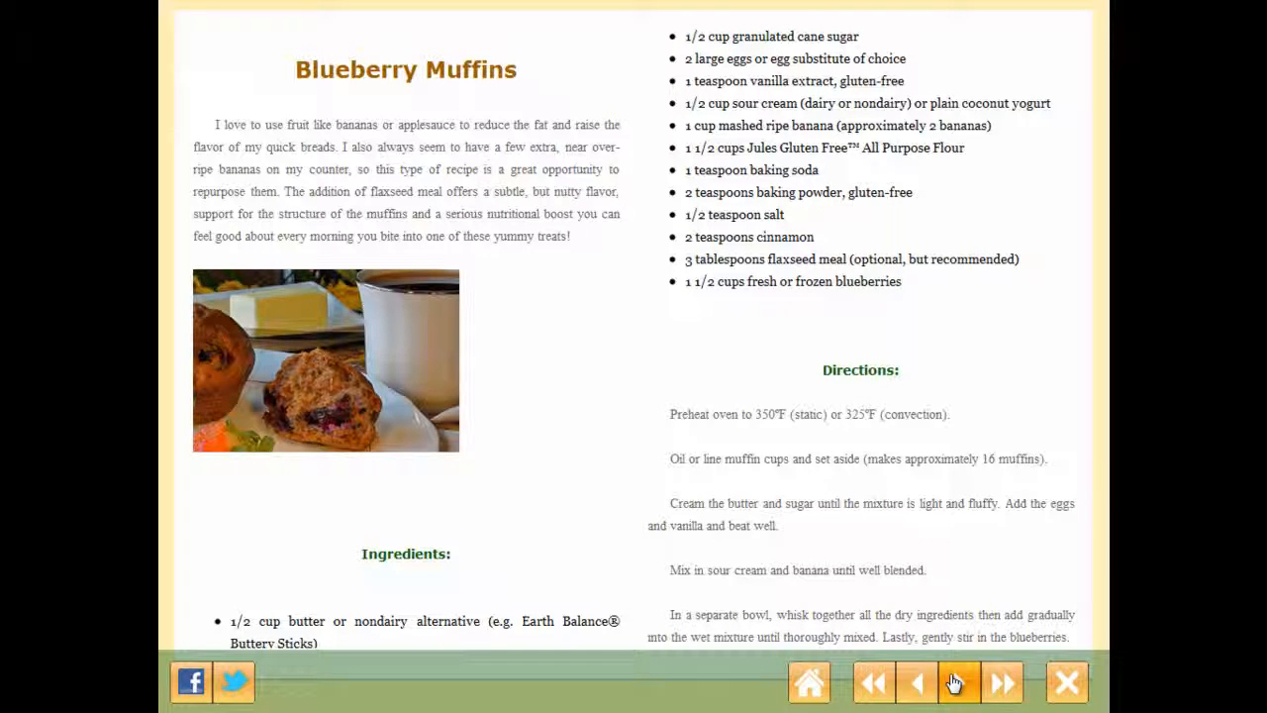
pyautogui.click(191, 681)
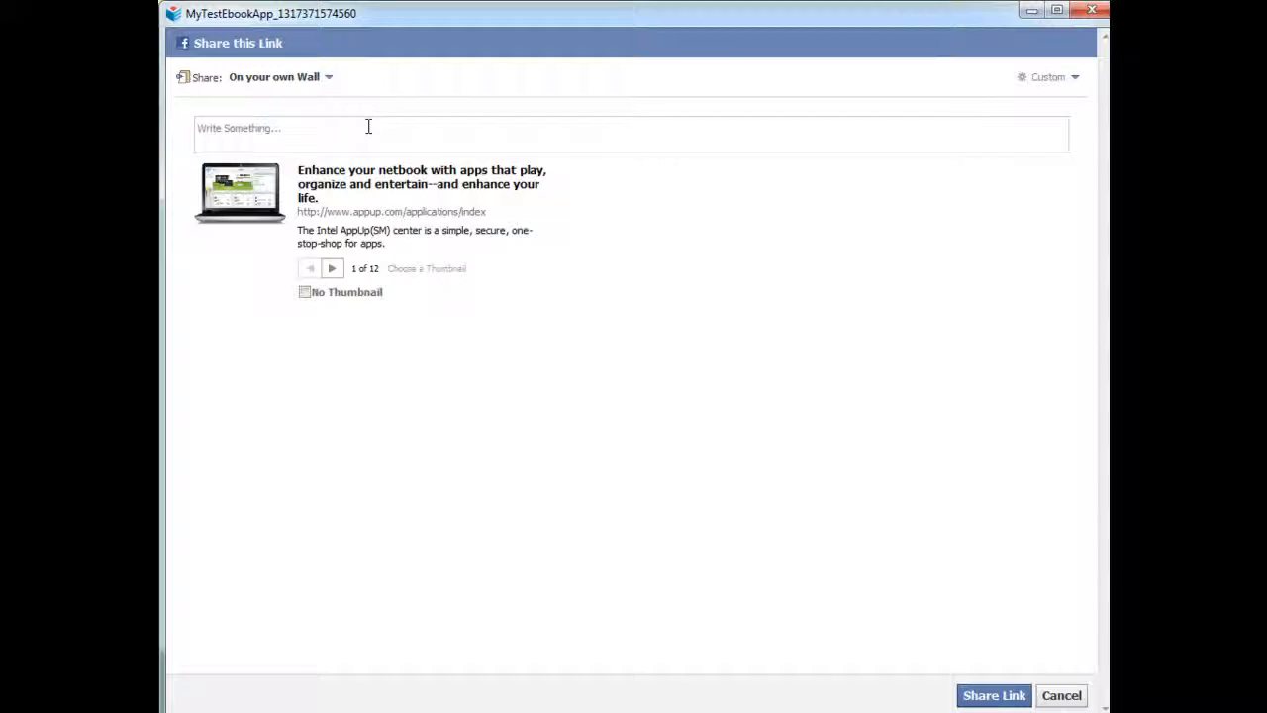
pyautogui.click(369, 127)
pyautogui.write("Jule's Baker's Dozen")
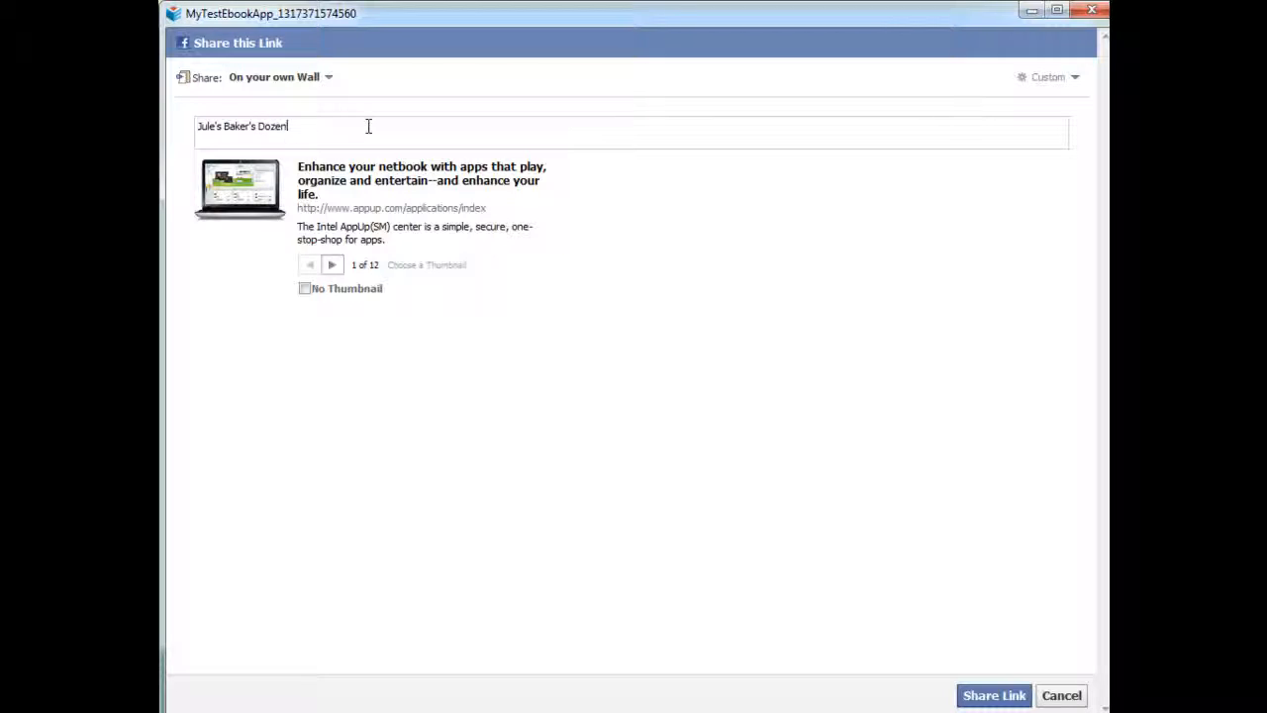
pyautogui.write(' recipe book rocks')
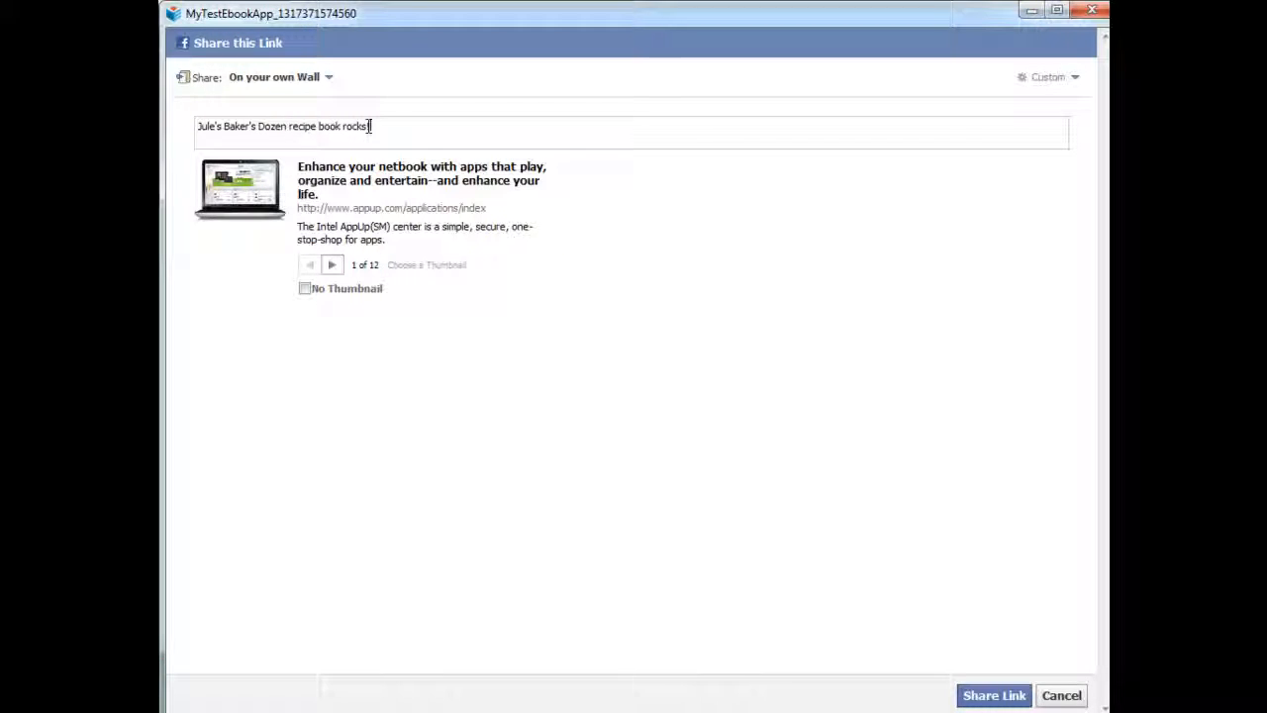
pyautogui.write('!')
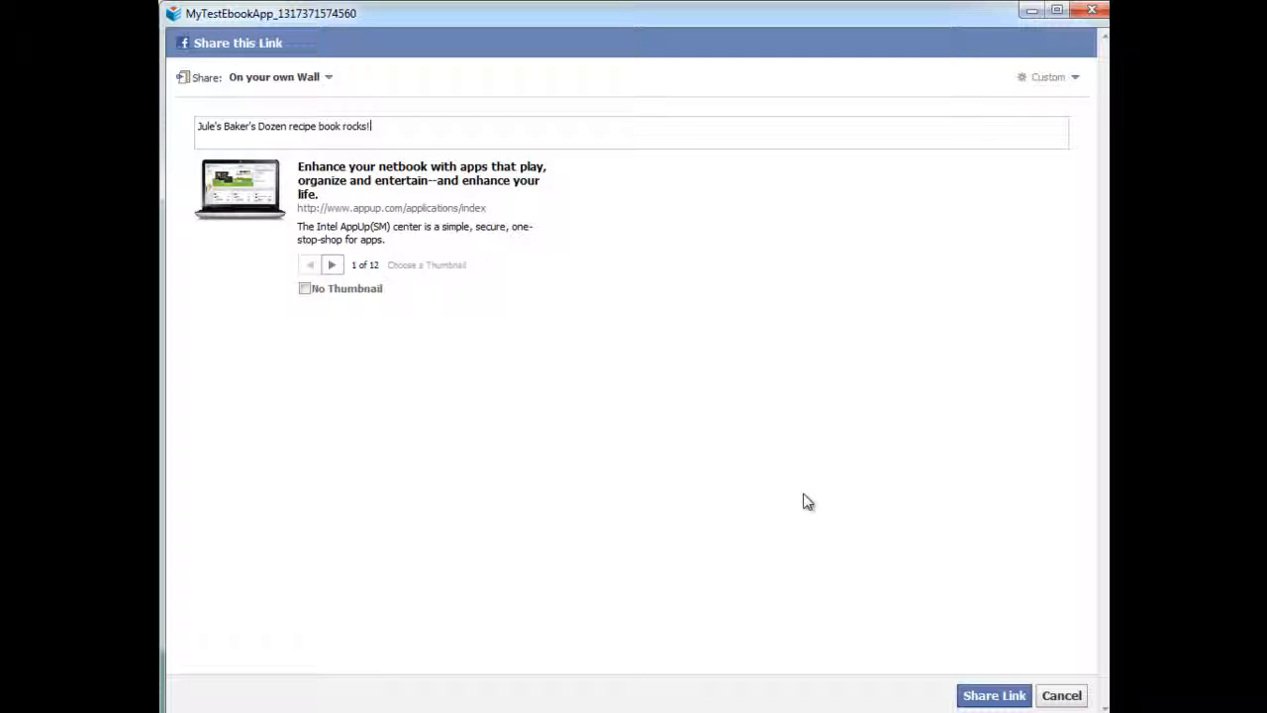
pyautogui.click(980, 695)
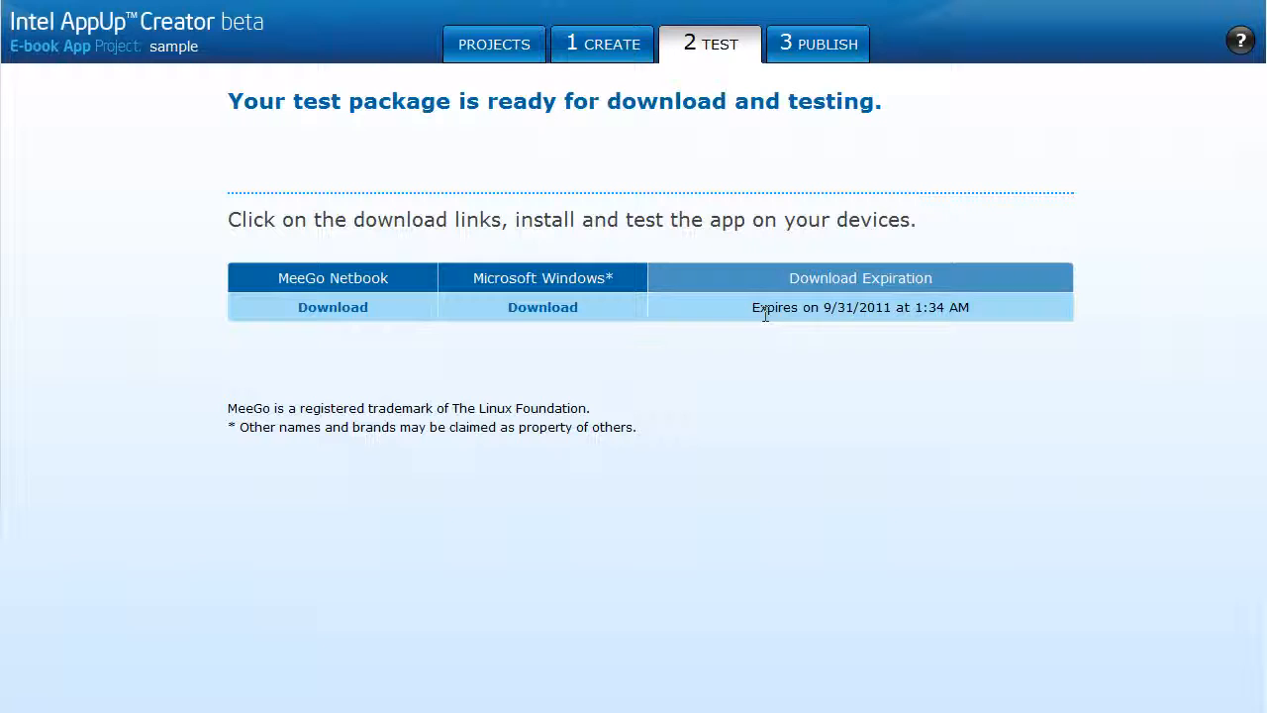
# Step: Start publishing the app by accepting the license agreement, and proceed with MyOrg as the organization name
pyautogui.click(820, 56)
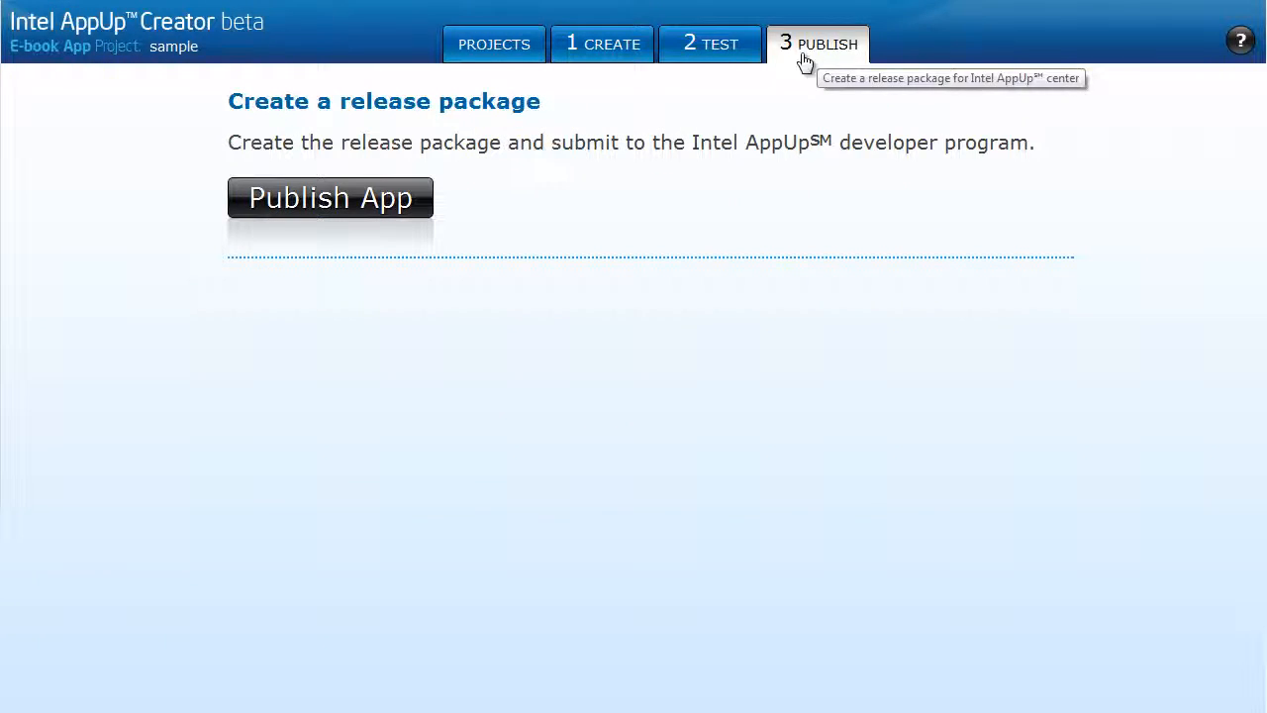
pyautogui.click(361, 203)
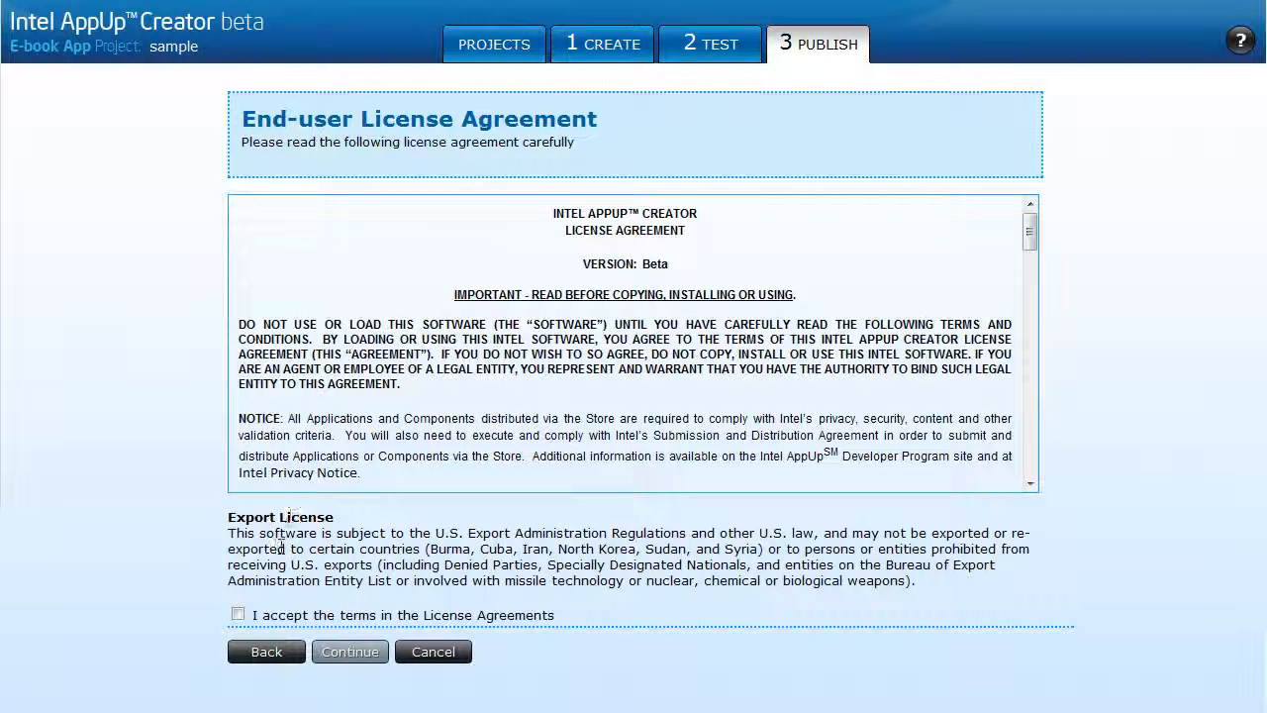
pyautogui.click(238, 614)
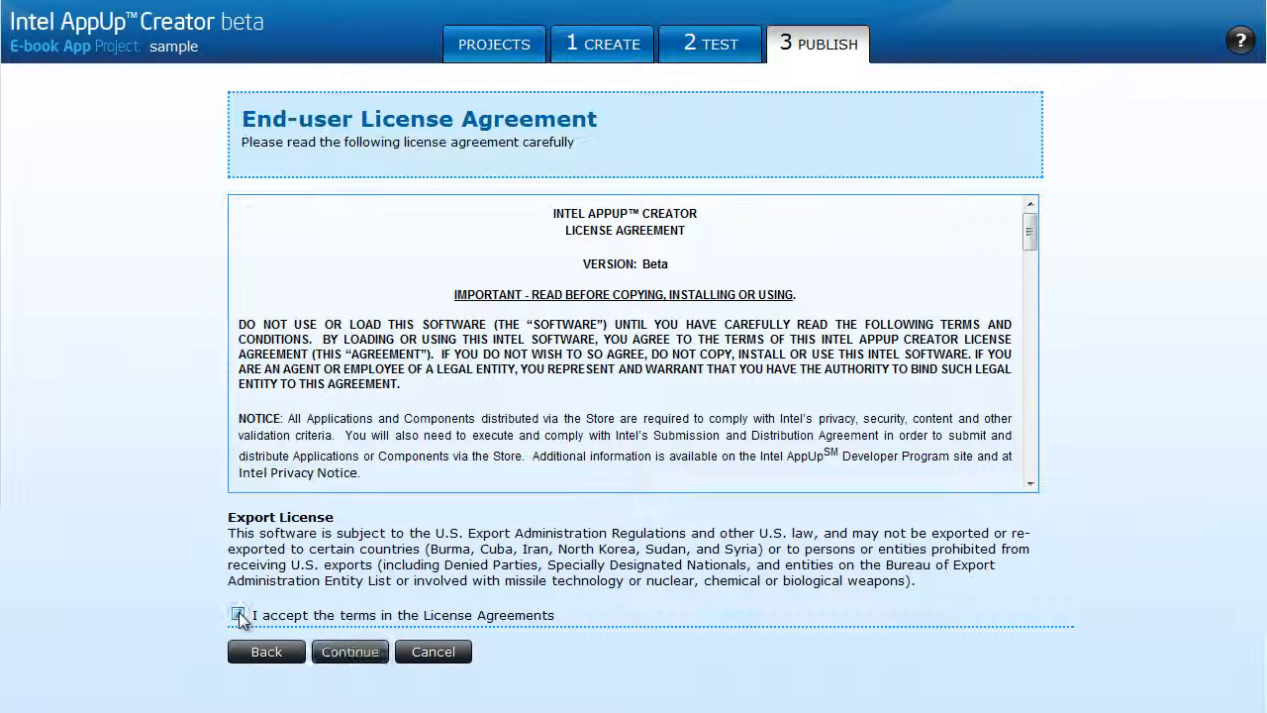
pyautogui.click(351, 651)
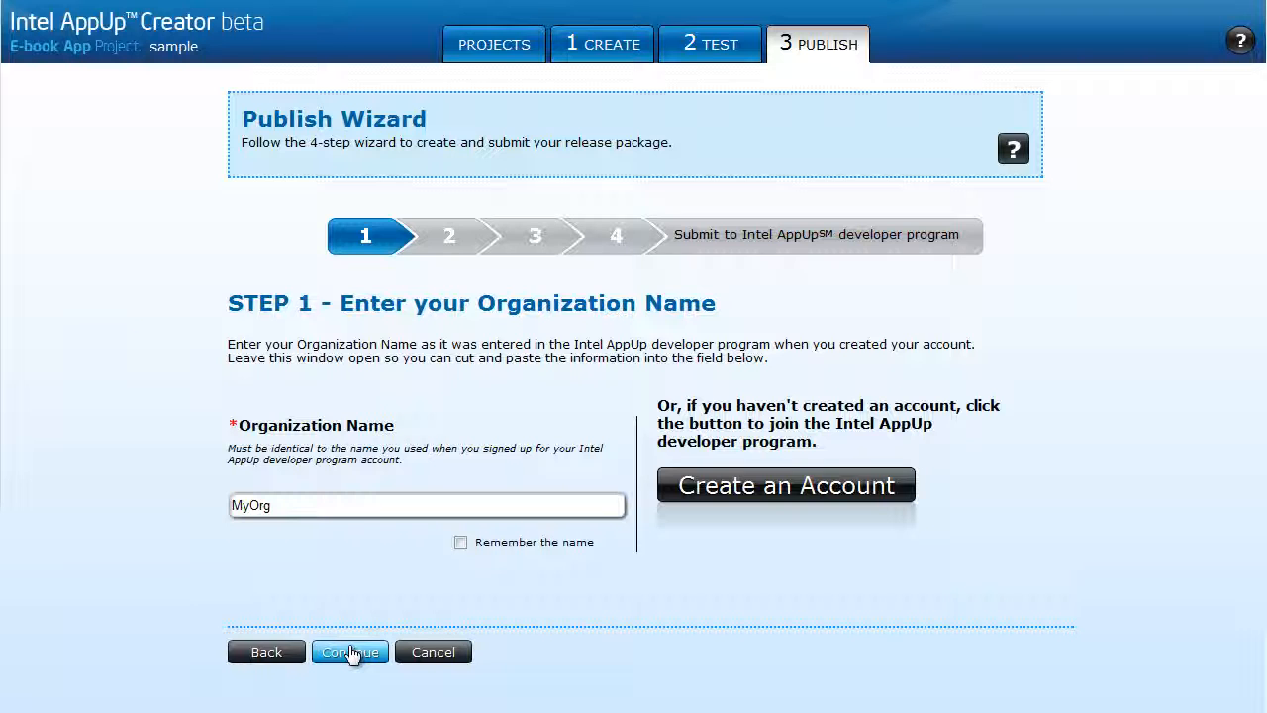
pyautogui.click(327, 504)
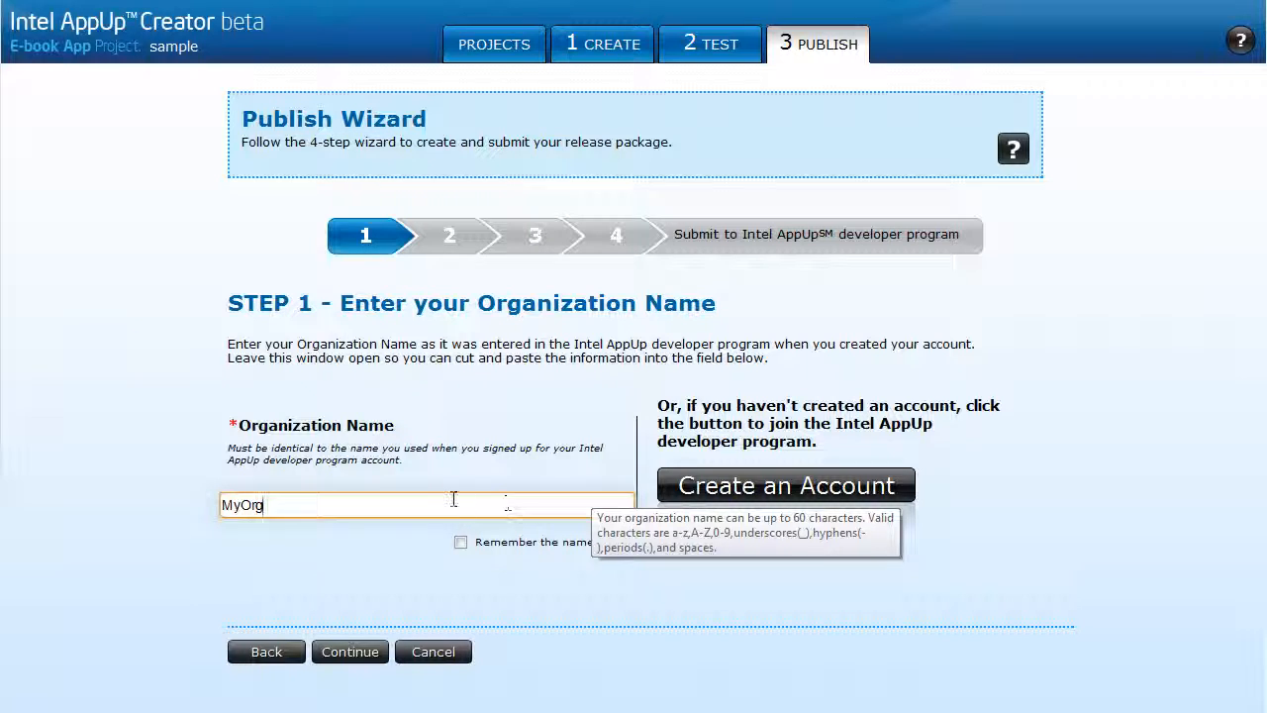
pyautogui.click(346, 652)
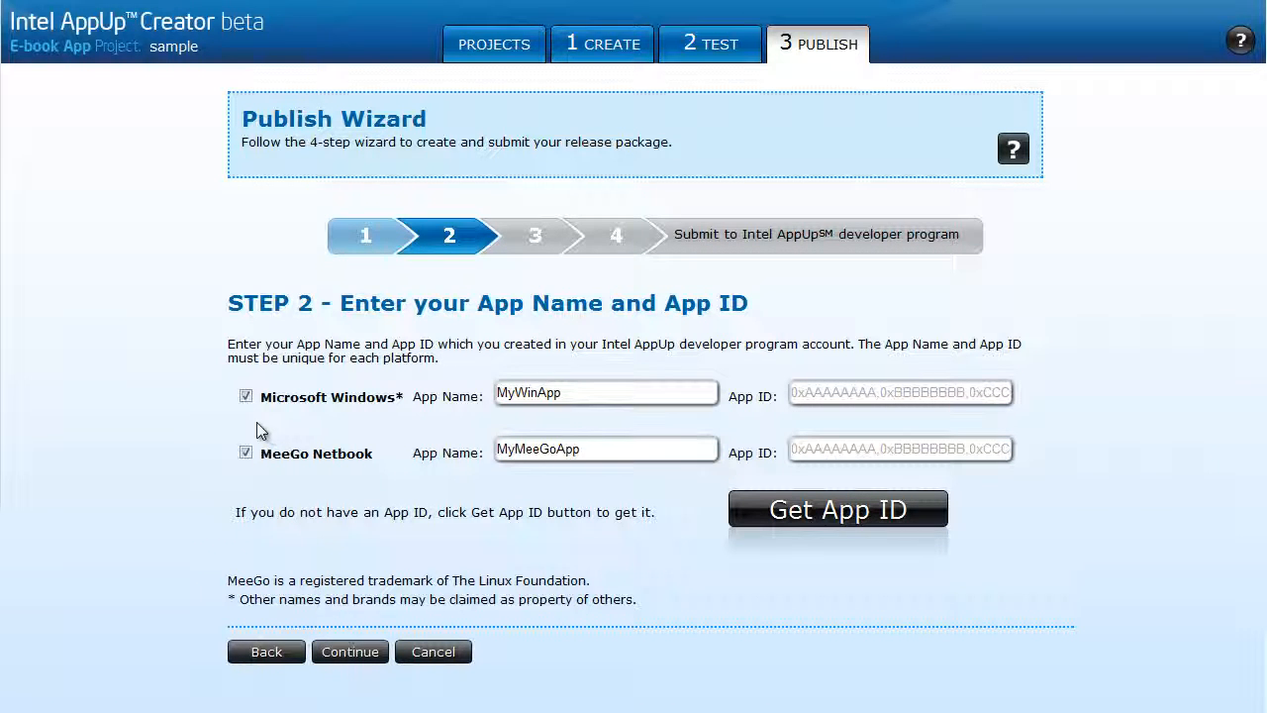
# Step: Exclude the MeeGo Netbook platform from the release and name the Microsoft Windows app MyEbook
pyautogui.click(245, 452)
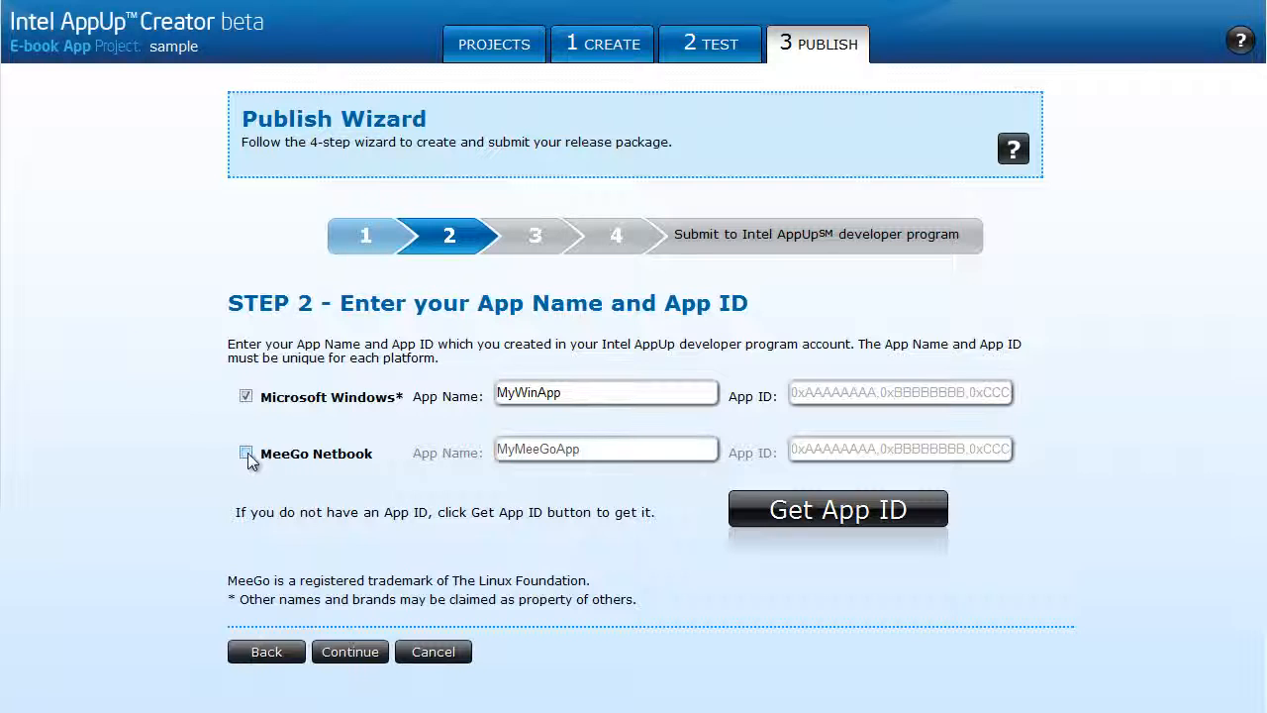
pyautogui.click(540, 394)
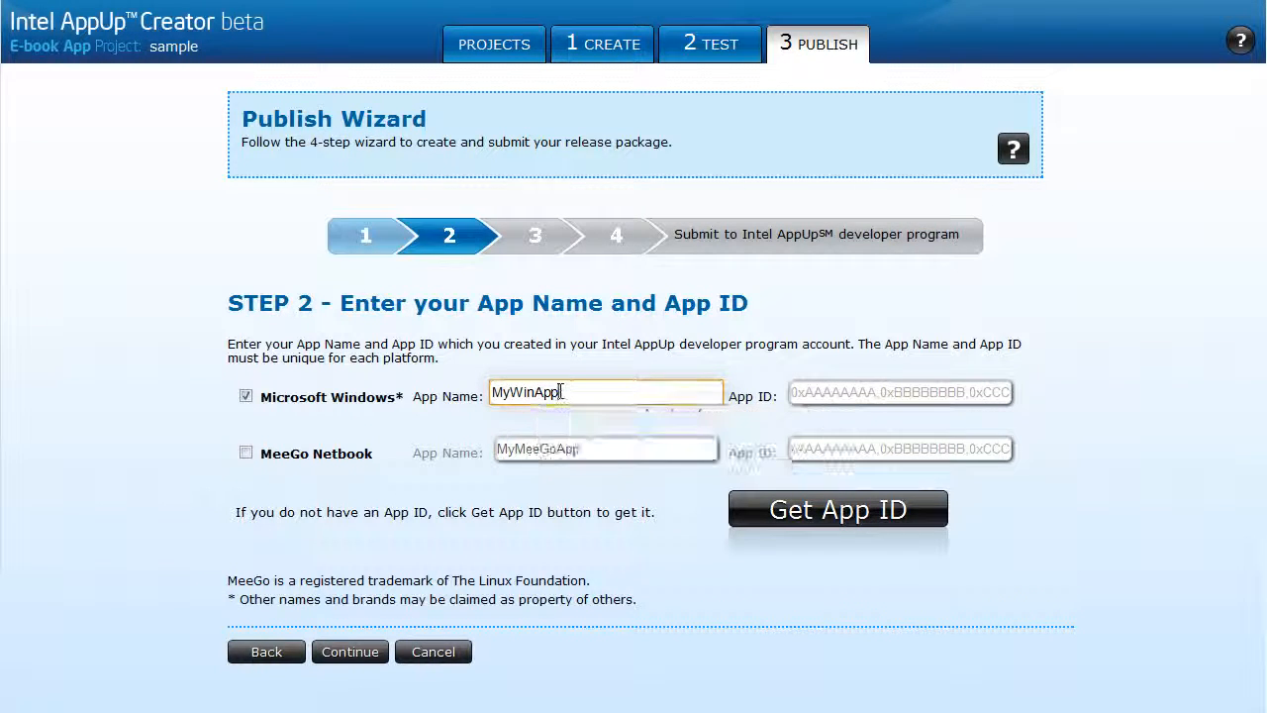
pyautogui.moveTo(554, 392); pyautogui.dragTo(486, 393)
pyautogui.write('MyE')
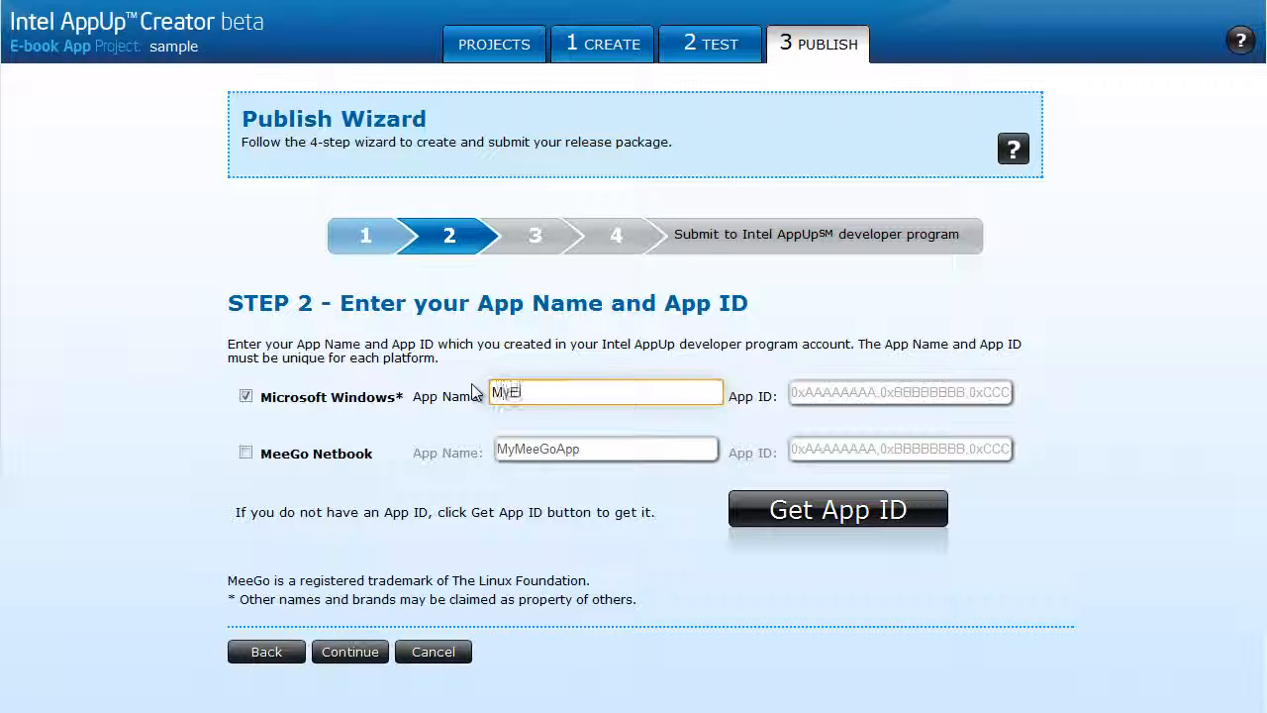
pyautogui.write('book')
pyautogui.press('Tab')
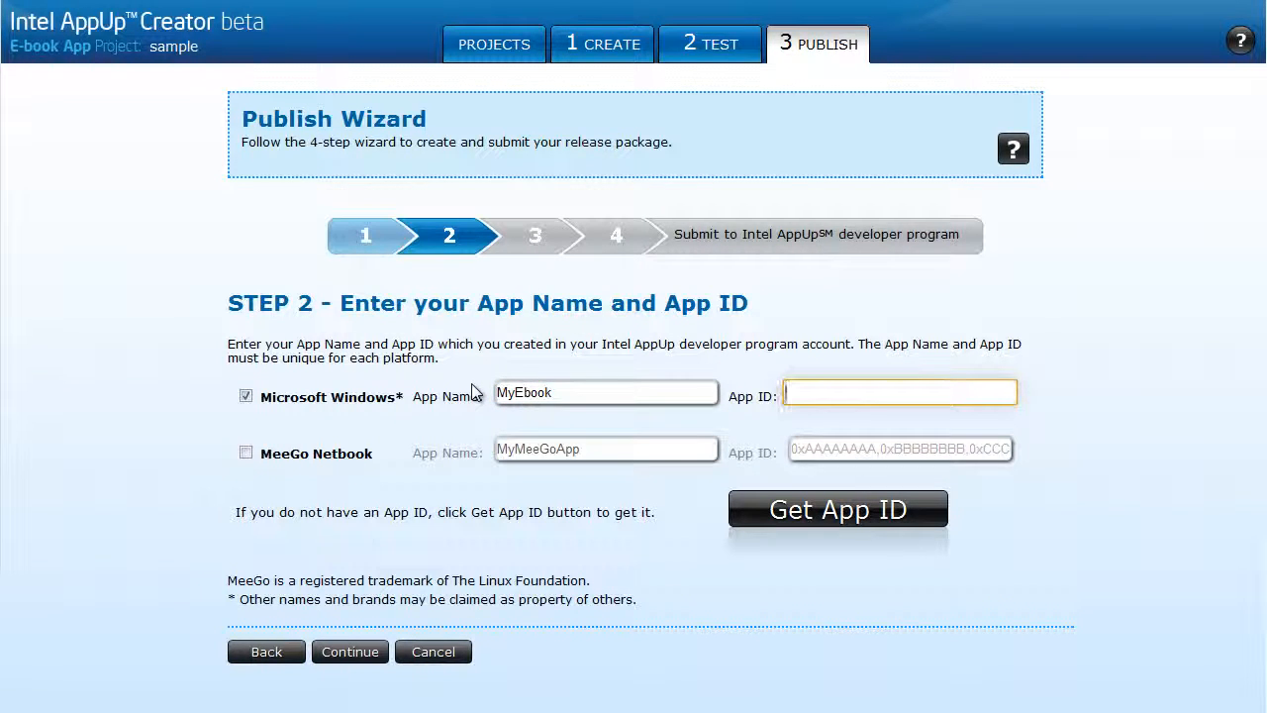
# Step: Fill in the Microsoft Windows App ID with four comma-separated groups of 0x11111111 and continue to the app information
pyautogui.write('0x11111111,')
pyautogui.hotkey('ctrl', 'a')
pyautogui.hotkey('ctrl', 'c')
pyautogui.hotkey('ctrl', 'v')
pyautogui.hotkey('ctrl', 'v')
pyautogui.hotkey('ctrl', 'v')
pyautogui.hotkey('ctrl', 'v')
pyautogui.press('BackSpace')
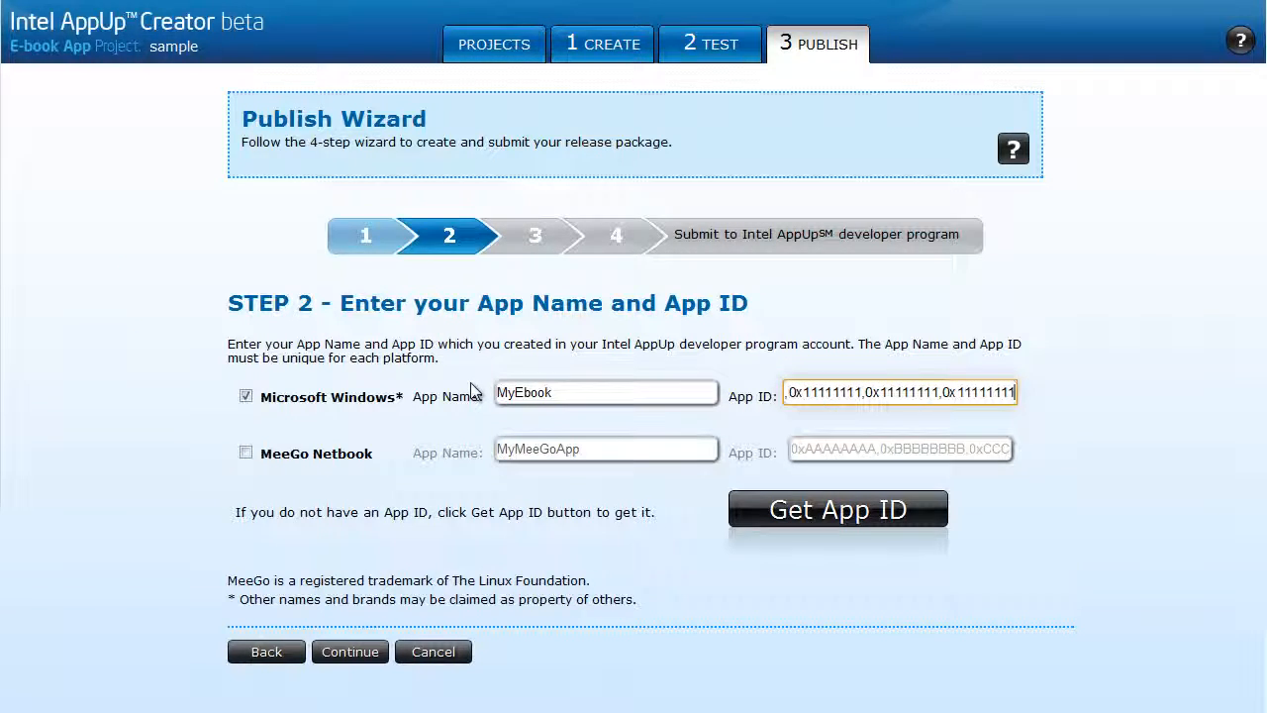
pyautogui.click(349, 661)
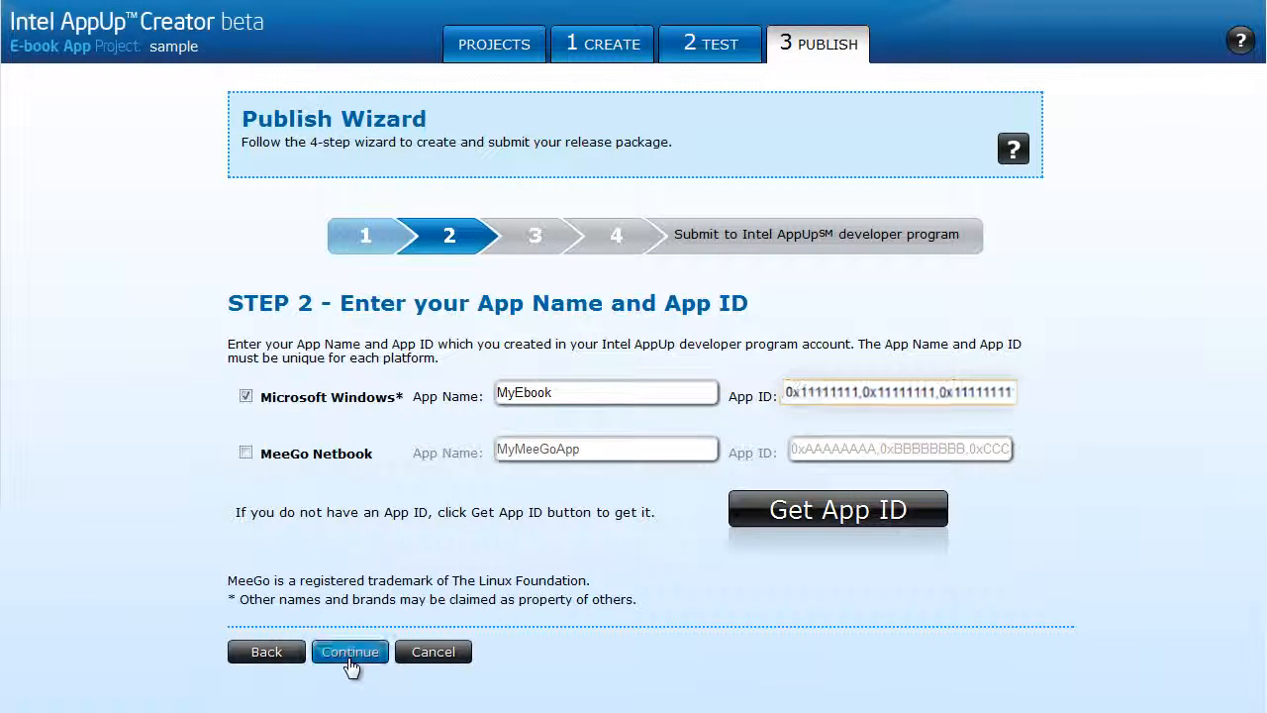
# Step: Set the app executable name to "Bakers Dozen" and the tooltip to "Jules Bakers Dozen", and submit the app information
pyautogui.moveTo(339, 364)
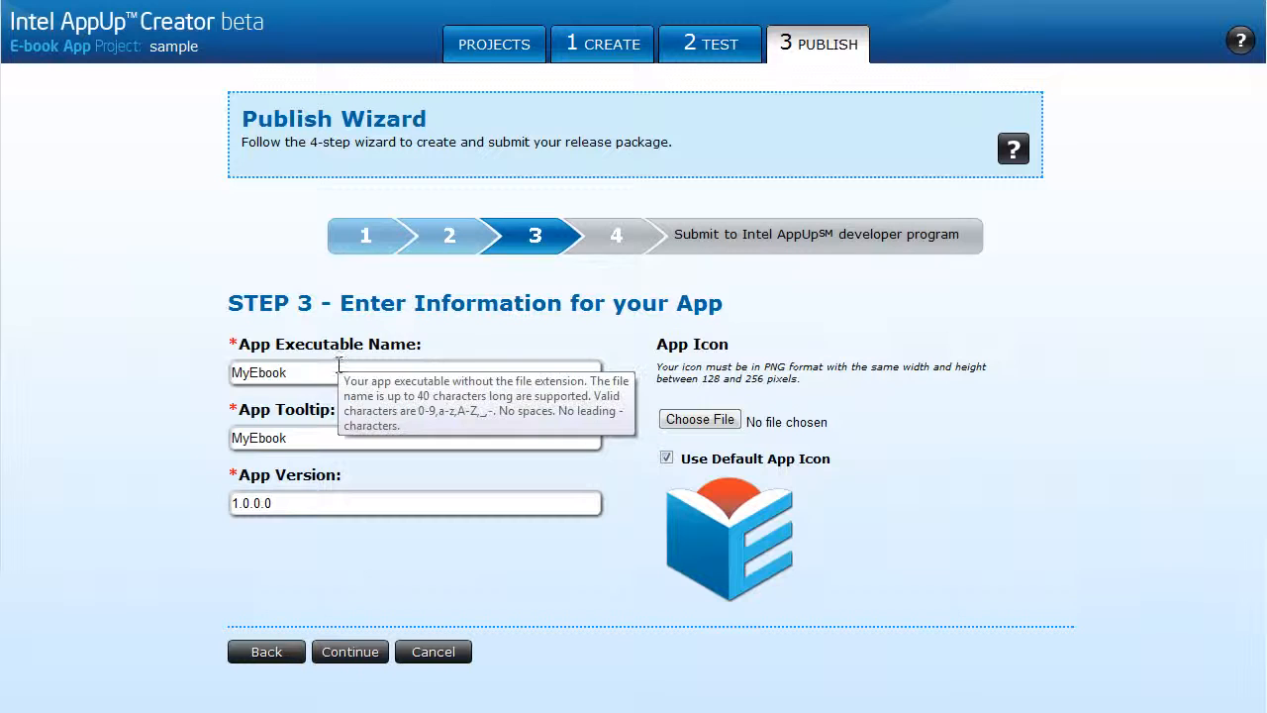
pyautogui.doubleClick(334, 366)
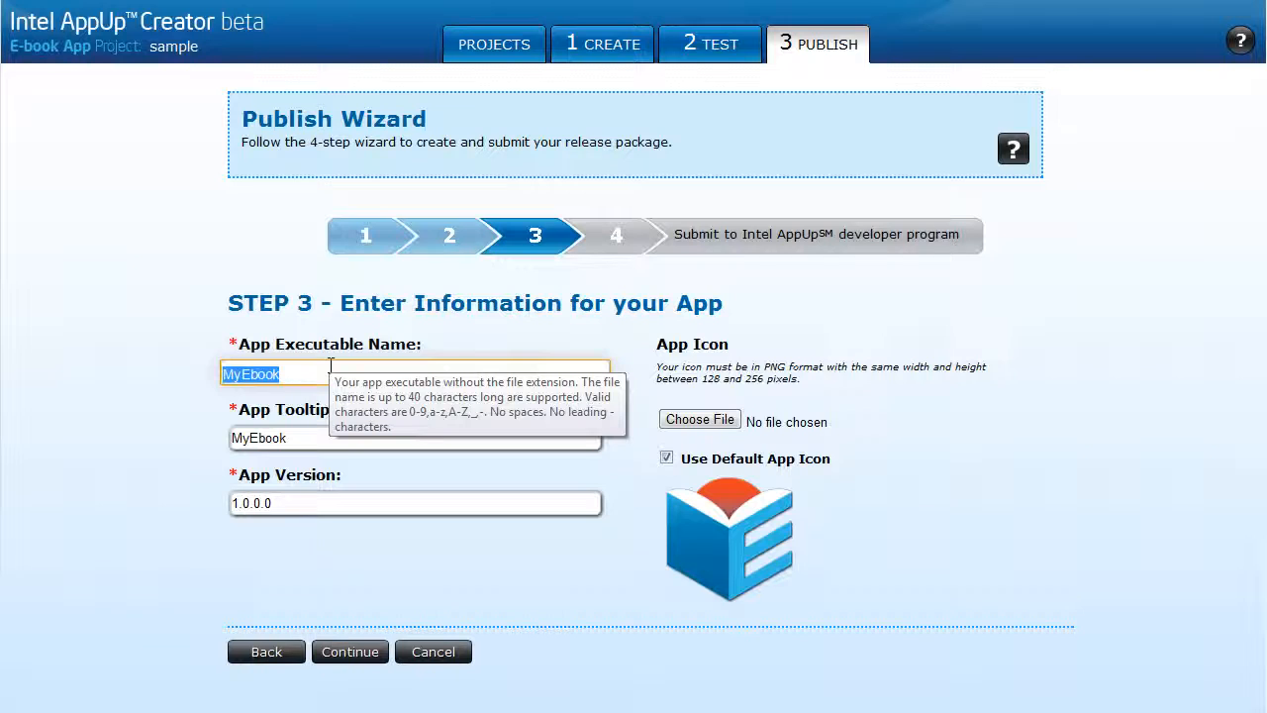
pyautogui.write('B')
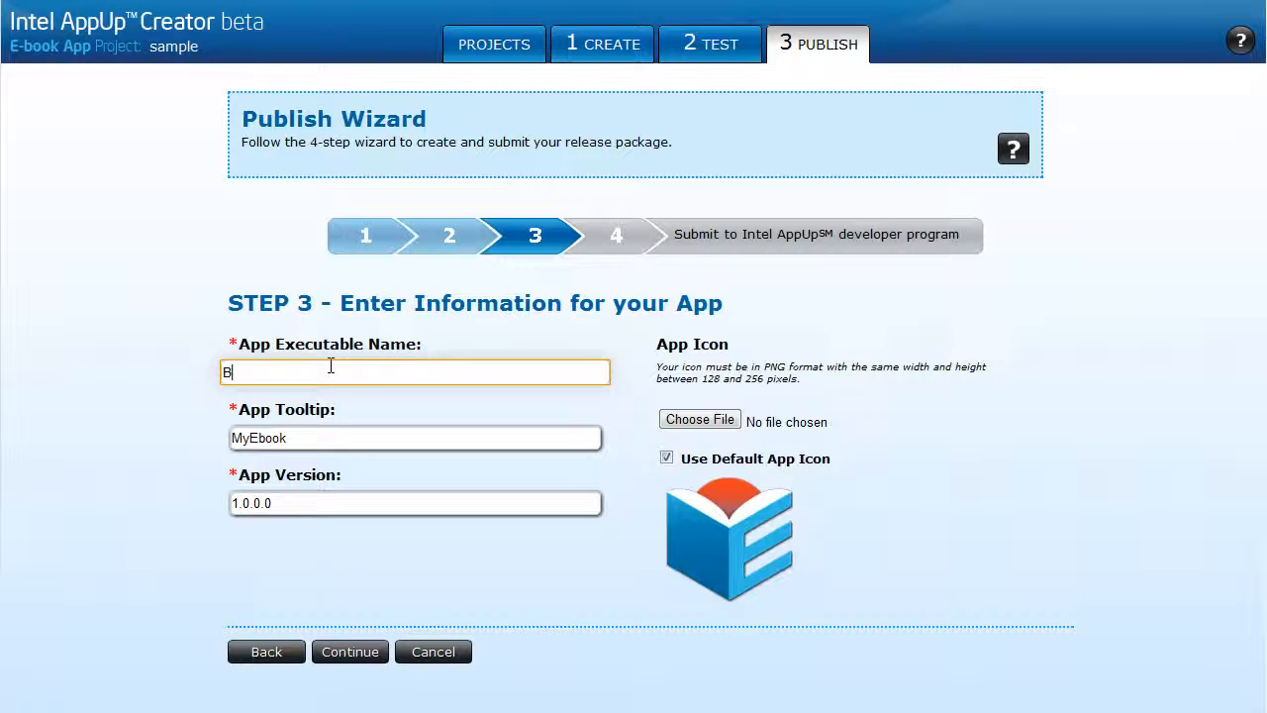
pyautogui.write('akers Dozen')
pyautogui.press('Tab')
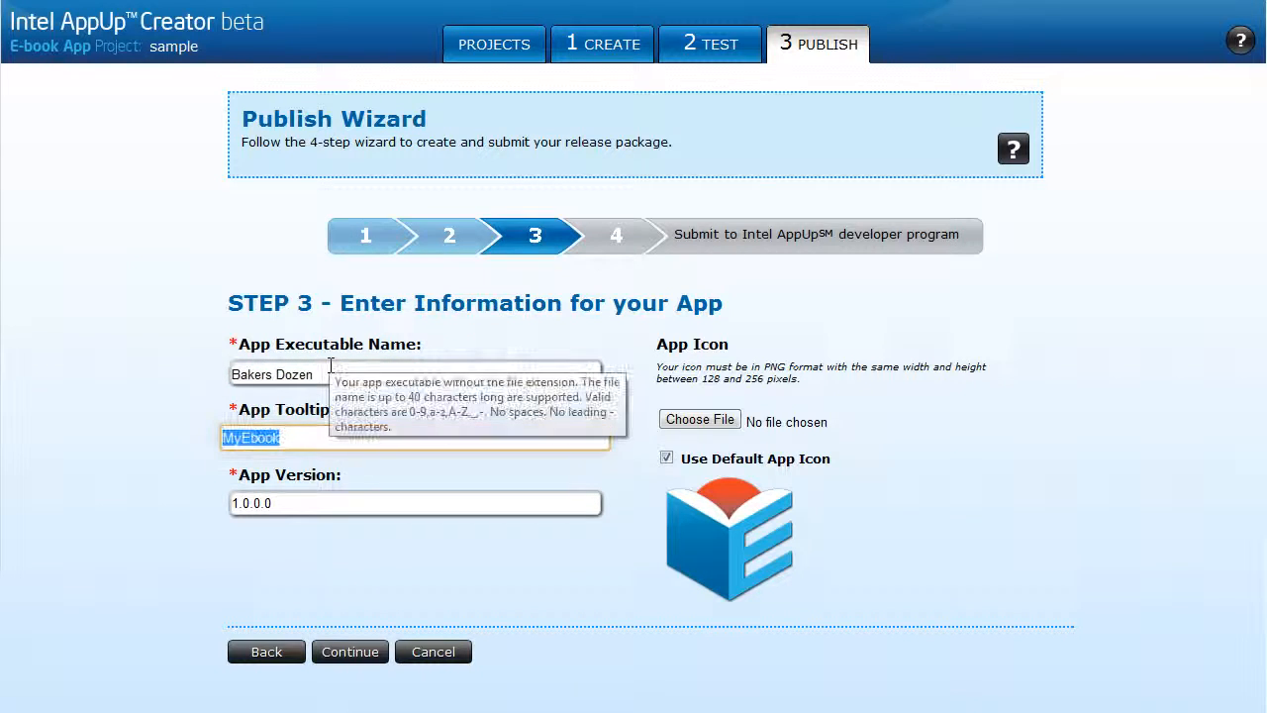
pyautogui.write('Jules')
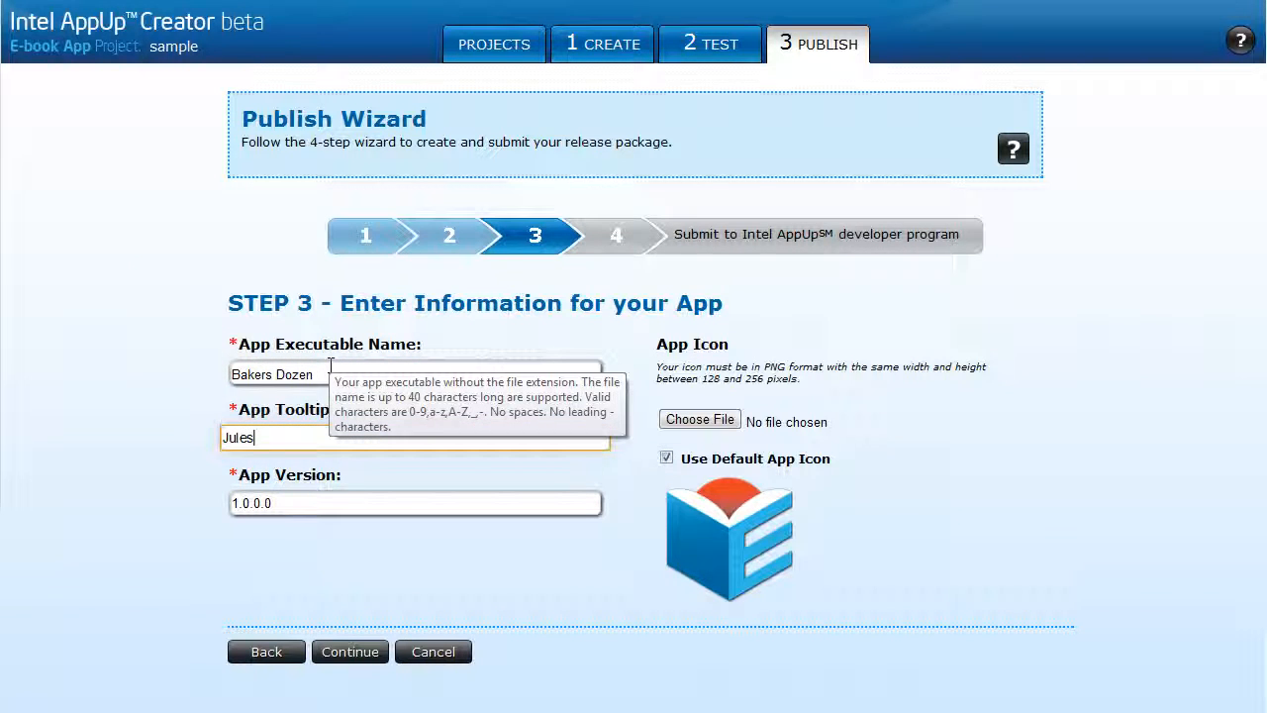
pyautogui.write(' Bakers Dozen')
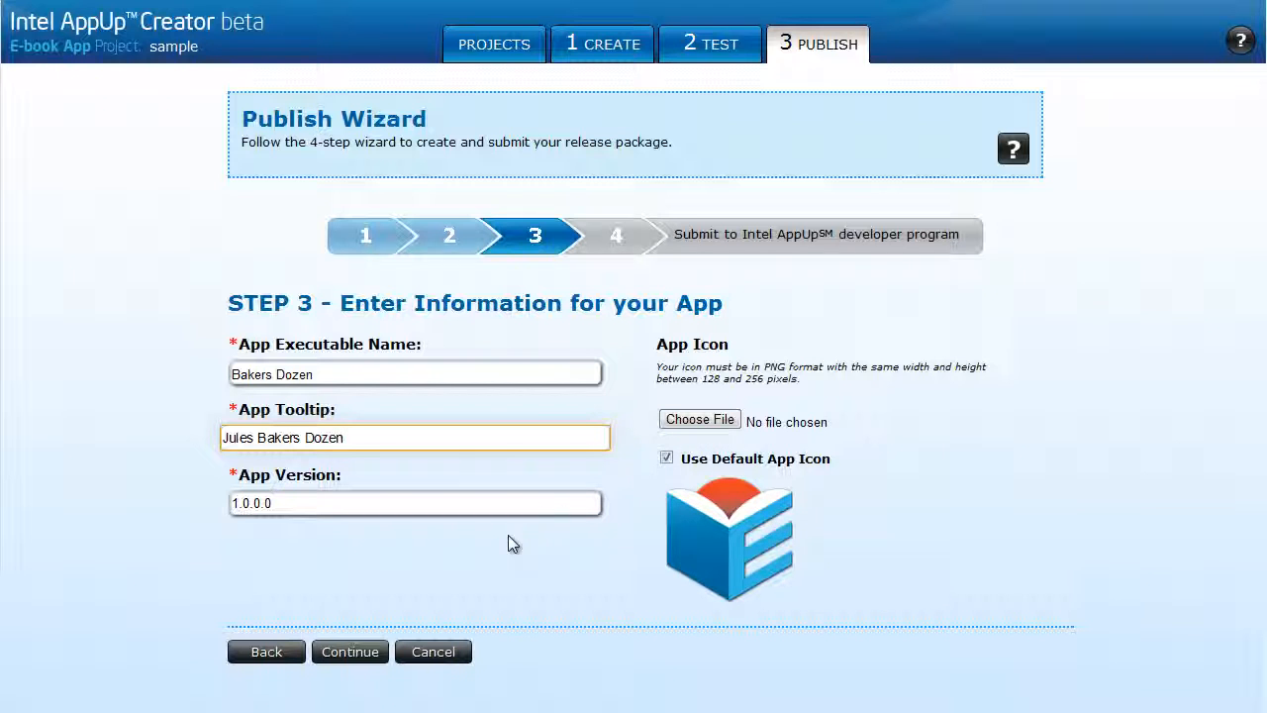
pyautogui.click(349, 654)
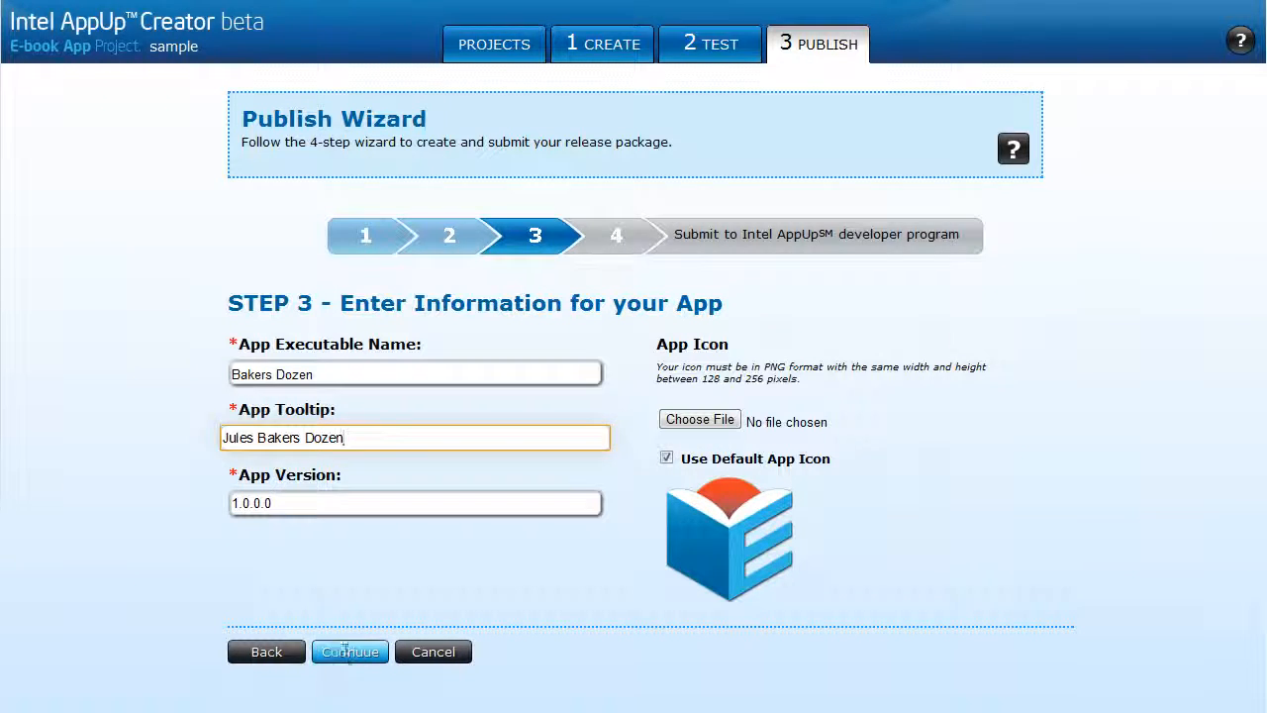